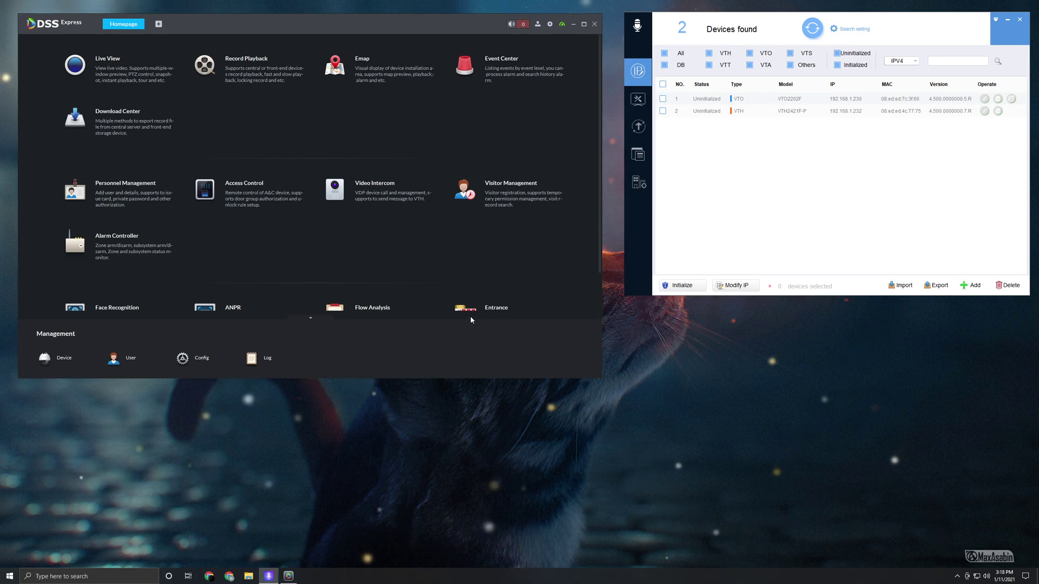
- Launch Internet Explorer from Windows search, after briefly opening and closing Edge
{"action": "left_click", "coordinate": [116, 577]}
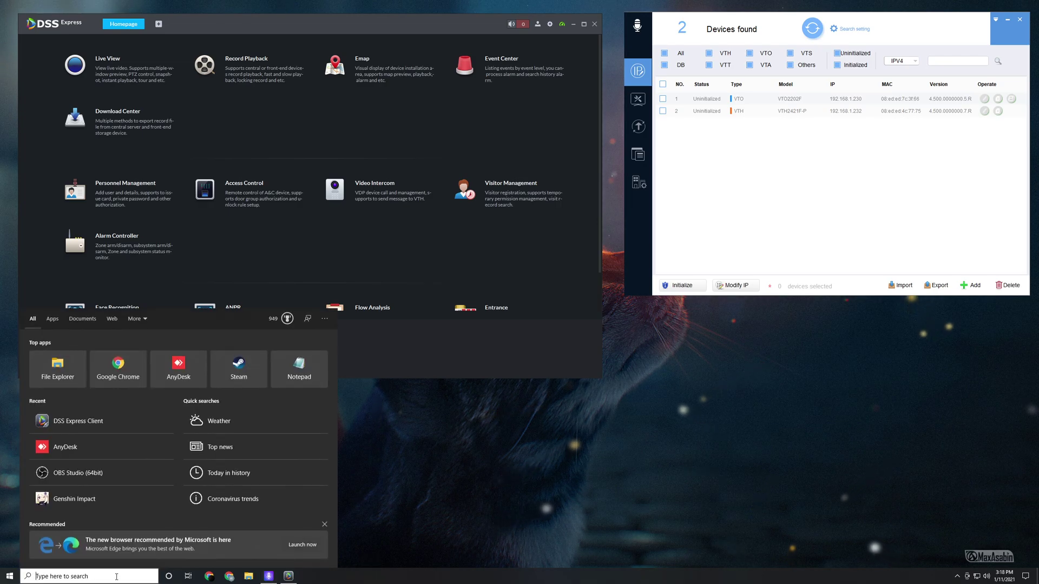
{"action": "type", "text": "edge"}
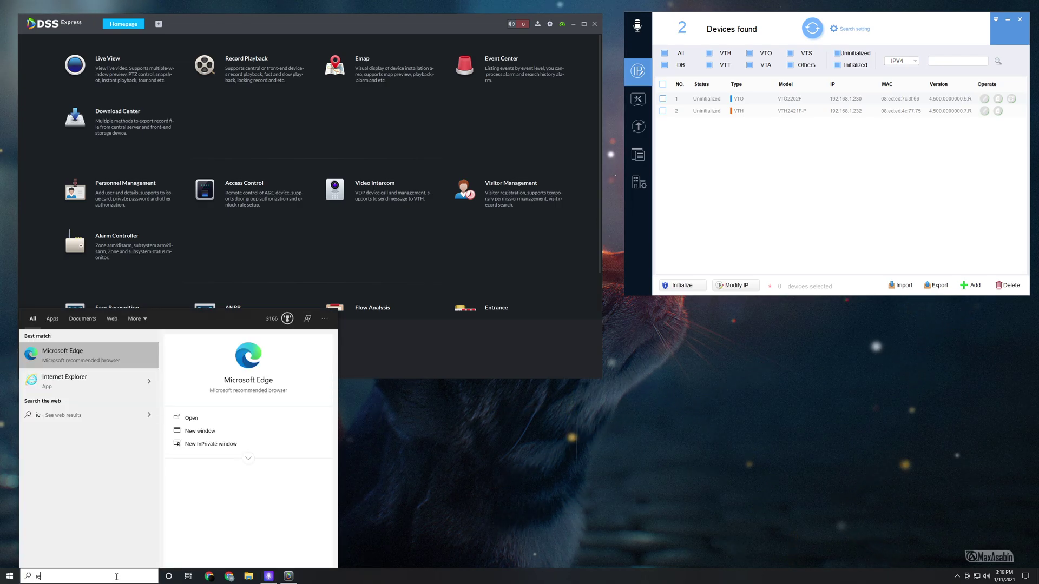
{"action": "key", "text": "Return"}
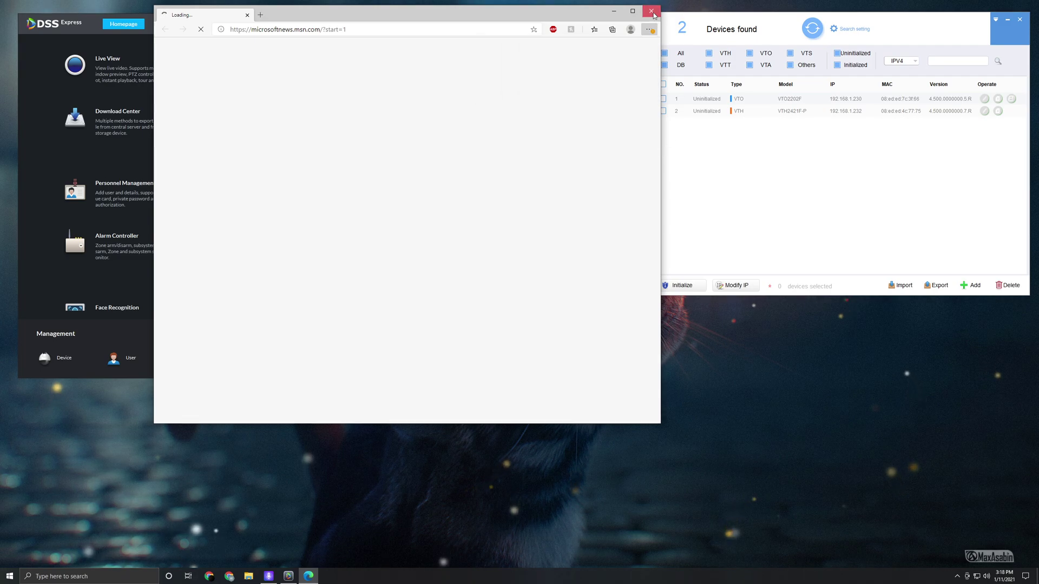
{"action": "key", "text": "alt+F4"}
{"action": "type", "text": "ie"}
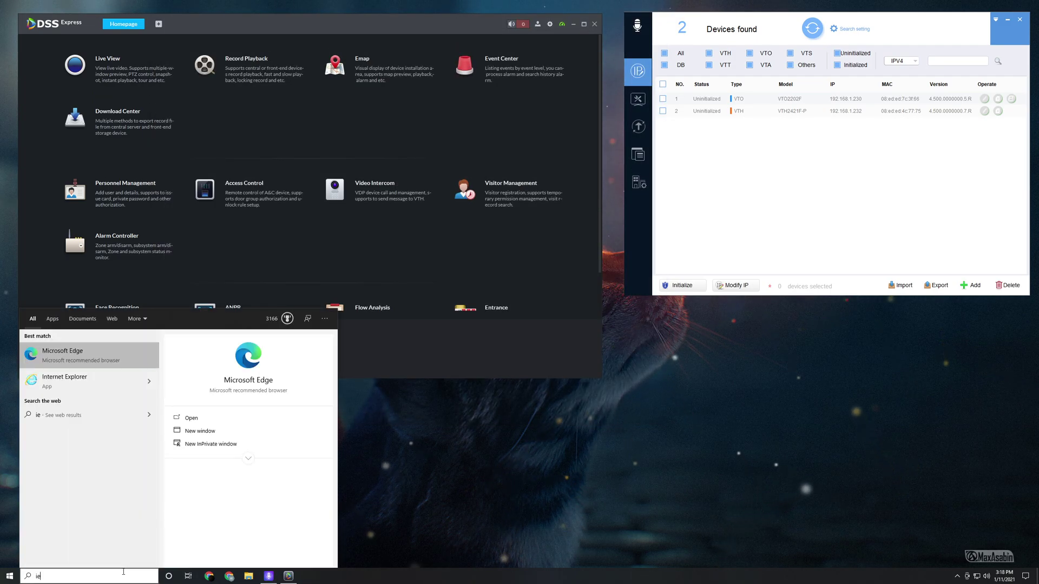
{"action": "left_click", "coordinate": [74, 378]}
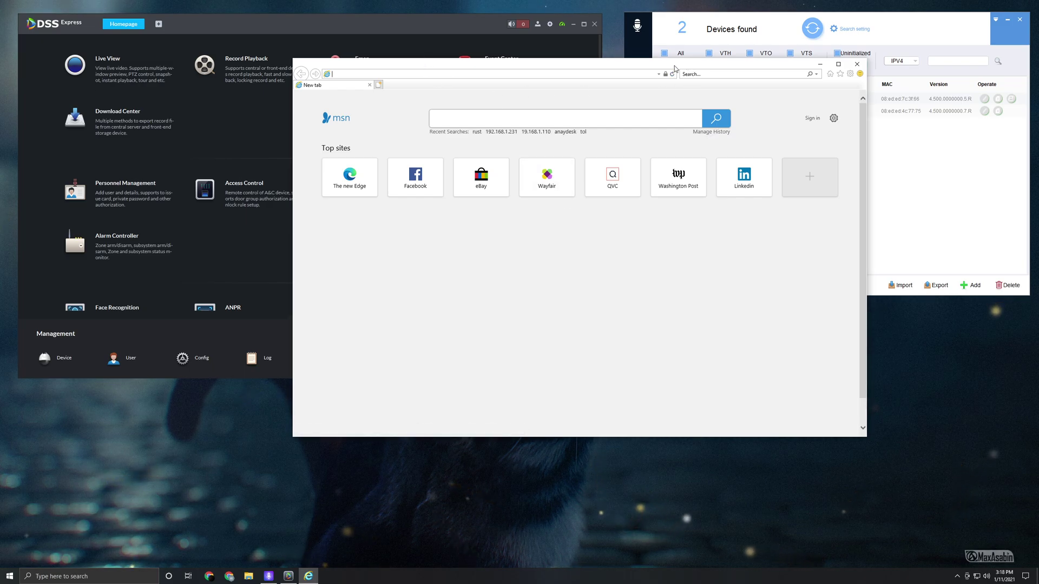
- Load the door station page at 192.168.1.230, correcting an earlier 192.168.1.3 entry
{"action": "left_click_drag", "start_coordinate": [424, 71], "coordinate": [178, 26]}
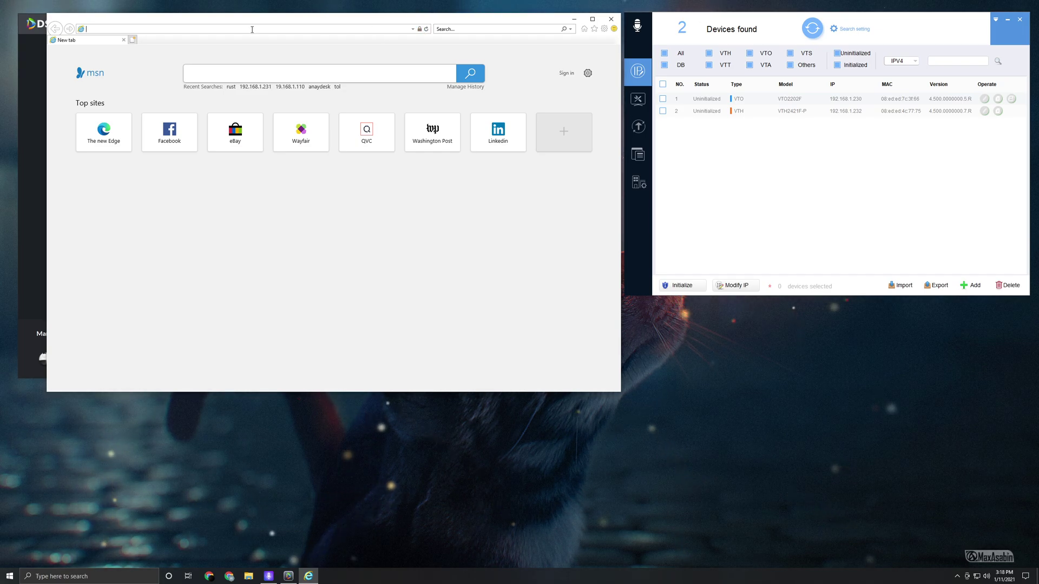
{"action": "type", "text": "192.16"}
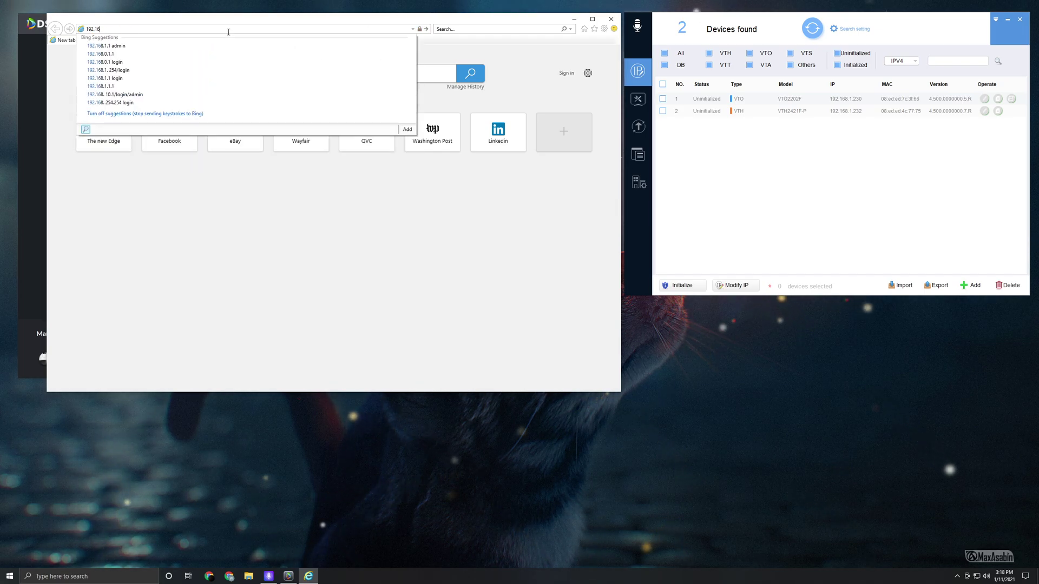
{"action": "type", "text": "8.1."}
{"action": "type", "text": "3"}
{"action": "key", "text": "Return"}
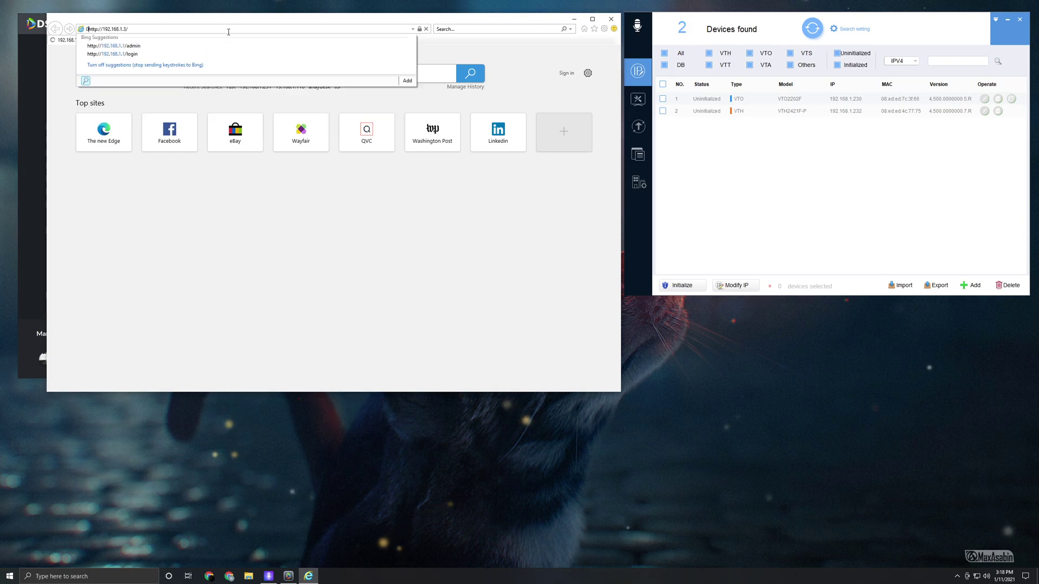
{"action": "left_click", "coordinate": [170, 31]}
{"action": "type", "text": "192.168."}
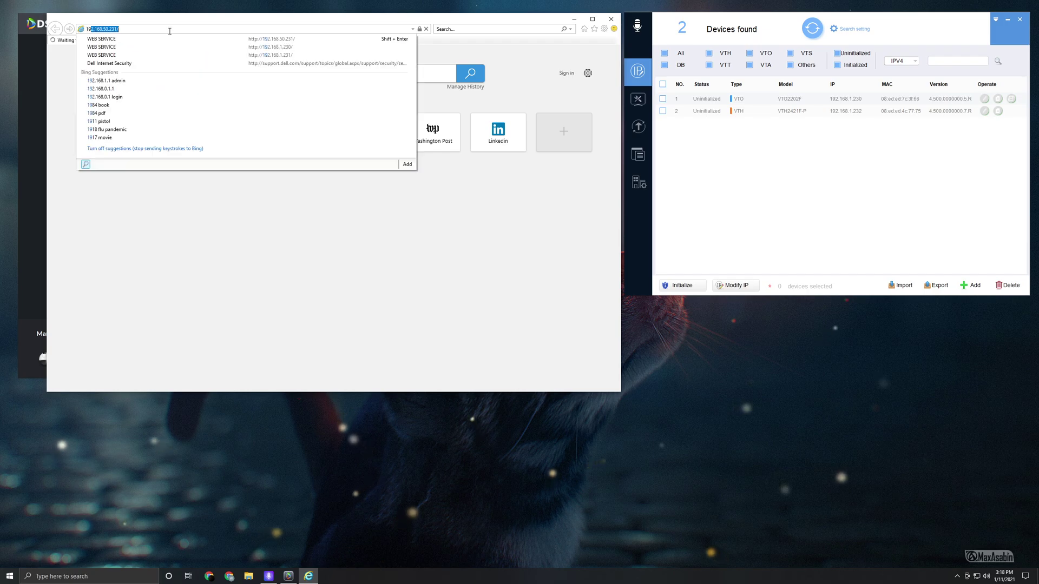
{"action": "type", "text": "1.230"}
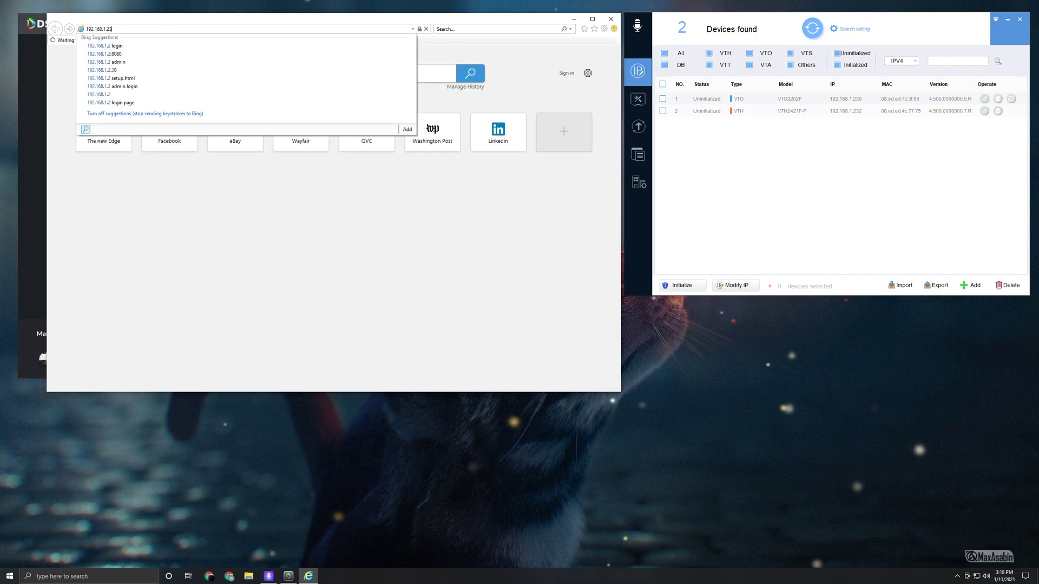
{"action": "key", "text": "Return"}
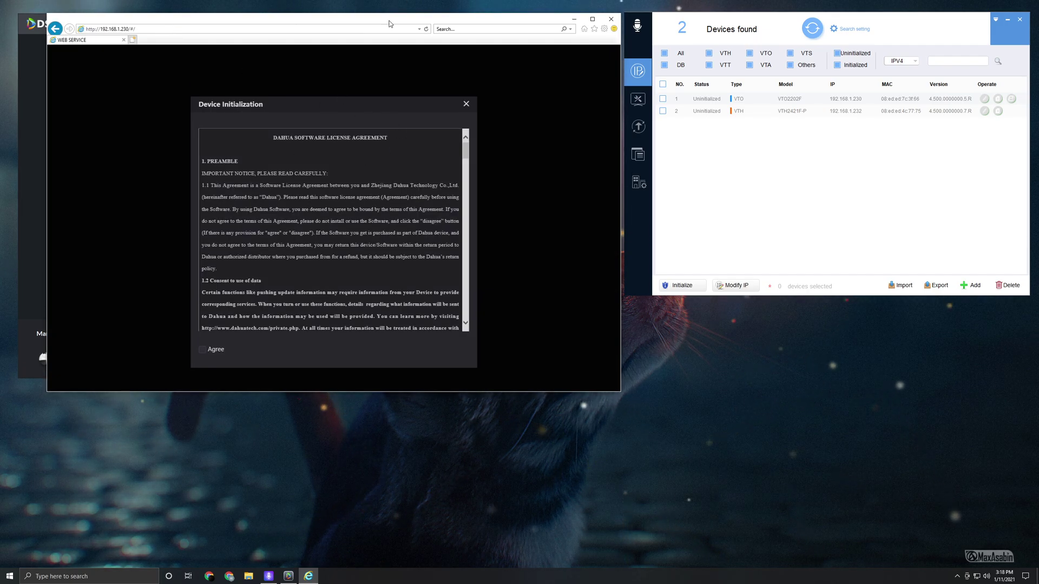
- Accept the licence agreement, then enter and confirm a new admin password
{"action": "left_click_drag", "start_coordinate": [394, 25], "coordinate": [643, 88]}
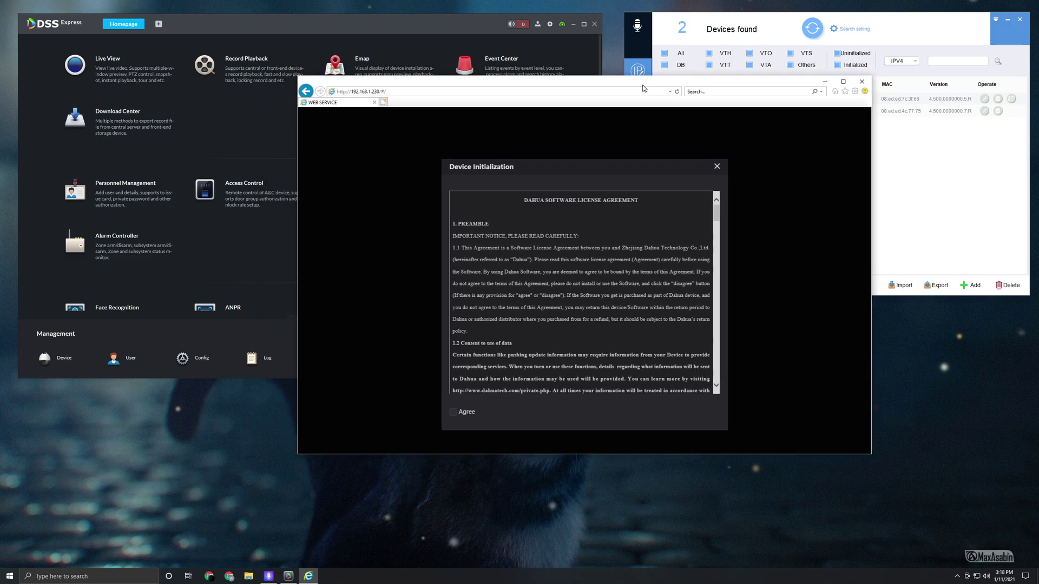
{"action": "left_click", "coordinate": [453, 415]}
{"action": "left_click", "coordinate": [573, 429]}
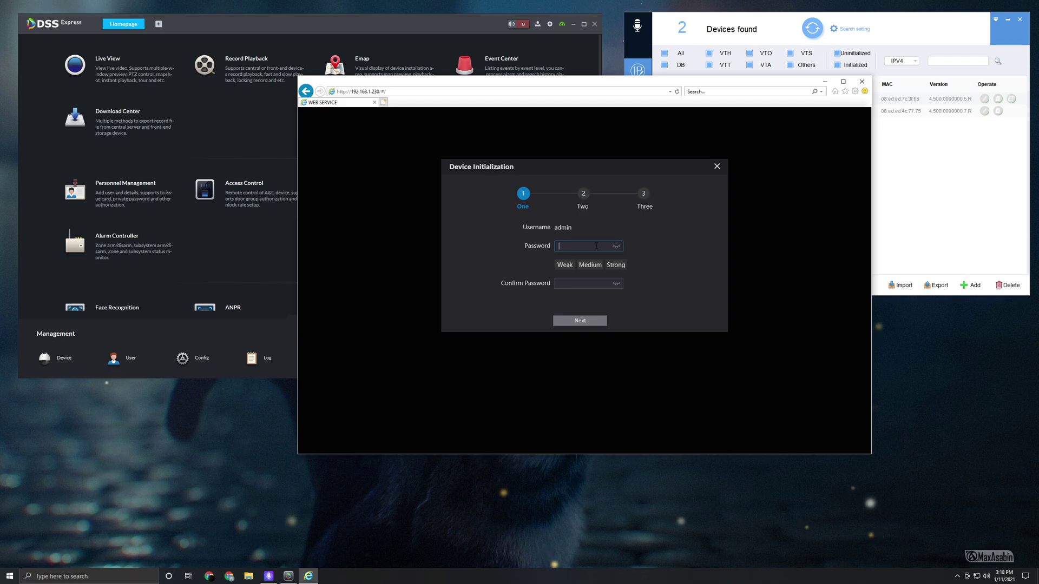
{"action": "type", "text": "admin"}
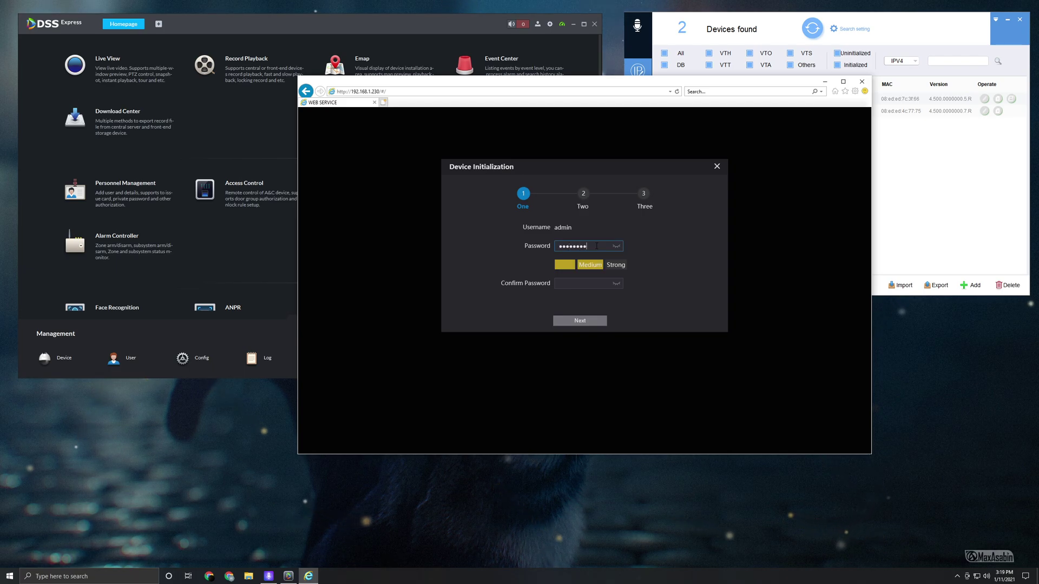
{"action": "type", "text": "4"}
{"action": "left_click", "coordinate": [580, 287]}
{"action": "type", "text": "admin"}
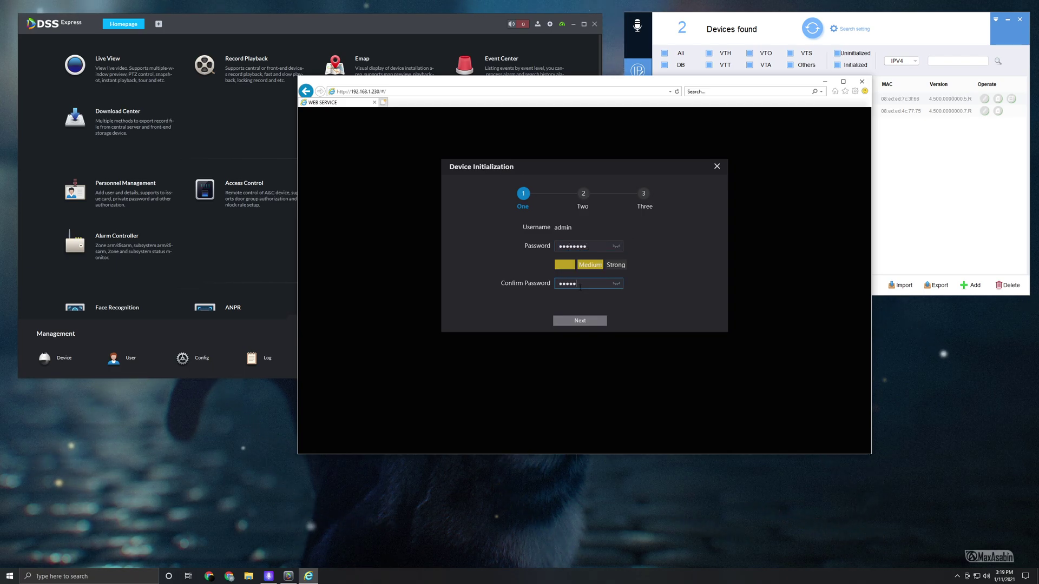
{"action": "left_click", "coordinate": [586, 321]}
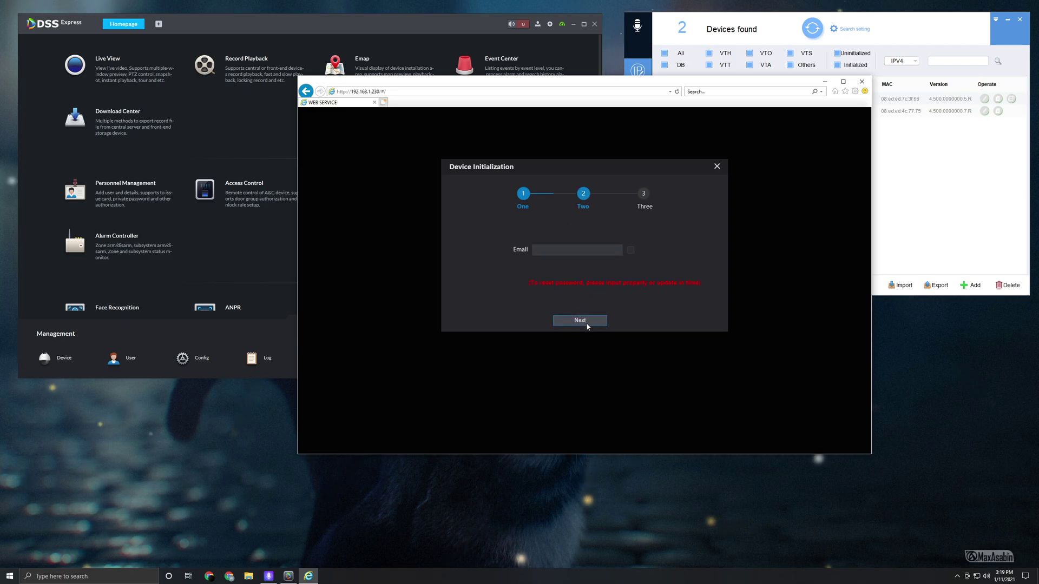
- Leave the password-reset email option enabled and finish the initialization wizard
{"action": "left_click", "coordinate": [630, 250]}
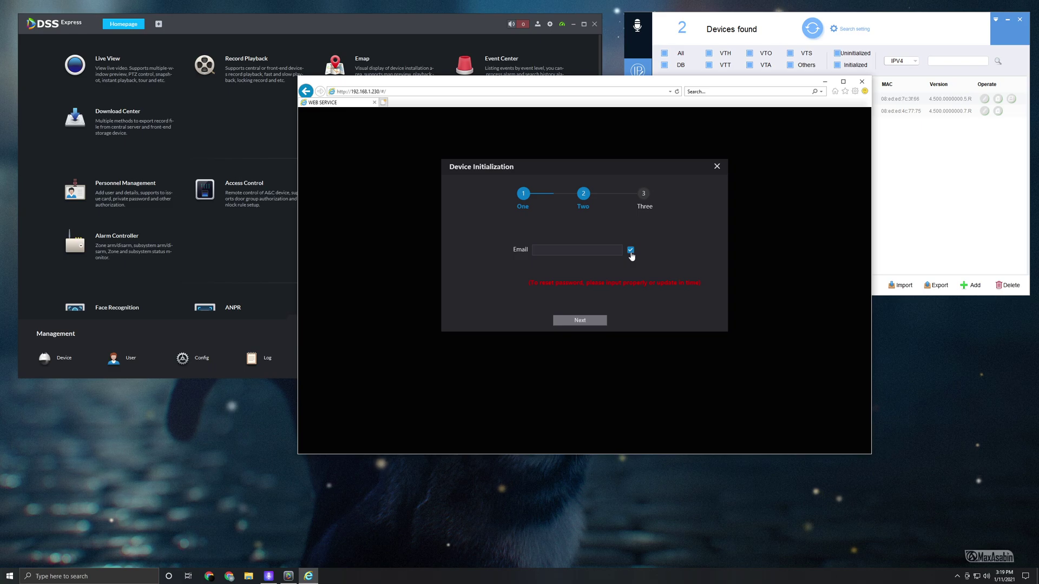
{"action": "left_click", "coordinate": [631, 251]}
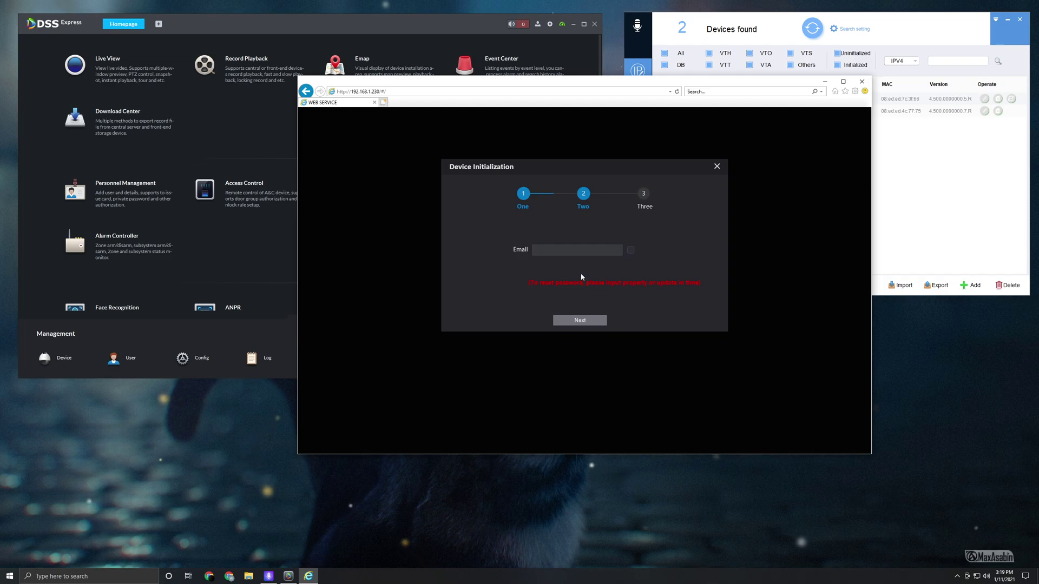
{"action": "left_click", "coordinate": [630, 250]}
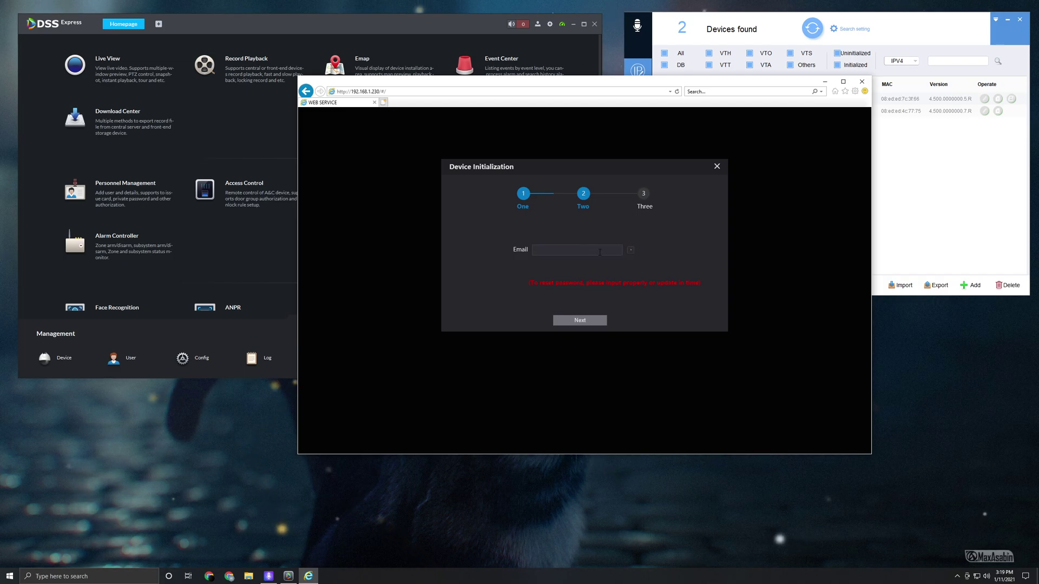
{"action": "left_click", "coordinate": [580, 319]}
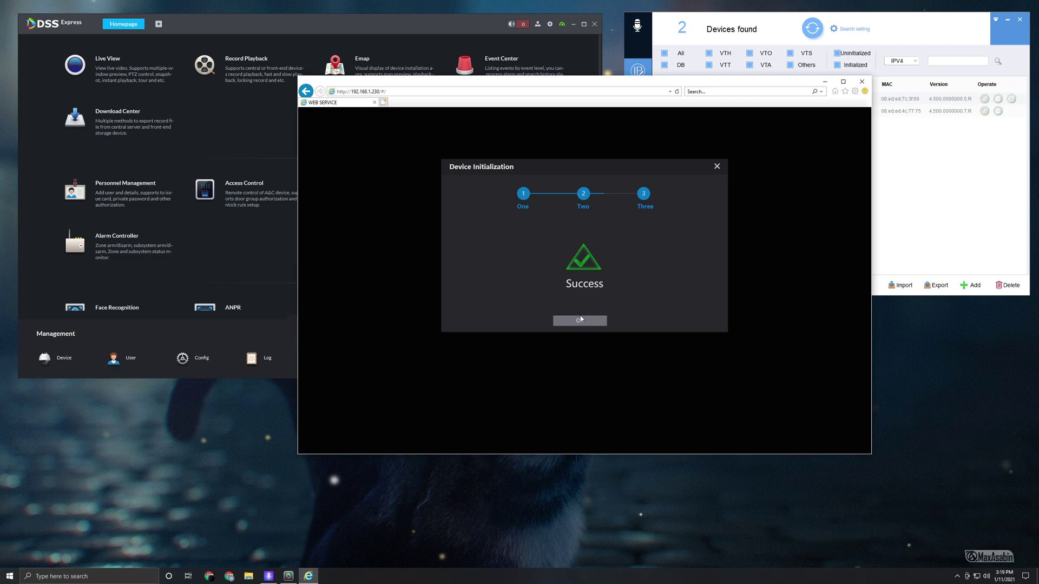
- Log in as admin with the account password and open the Network settings page
{"action": "left_click", "coordinate": [584, 322]}
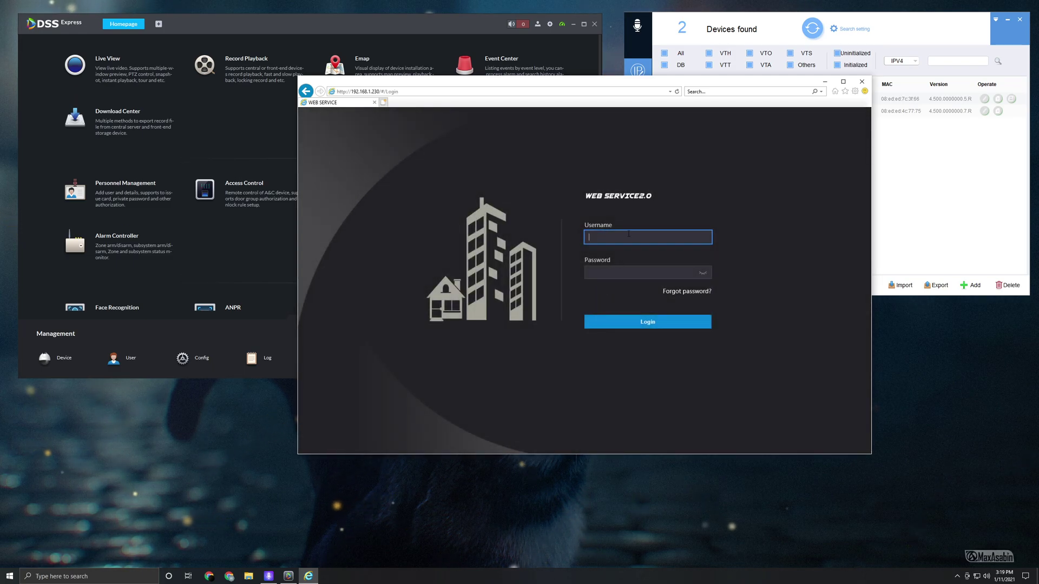
{"action": "type", "text": "admin"}
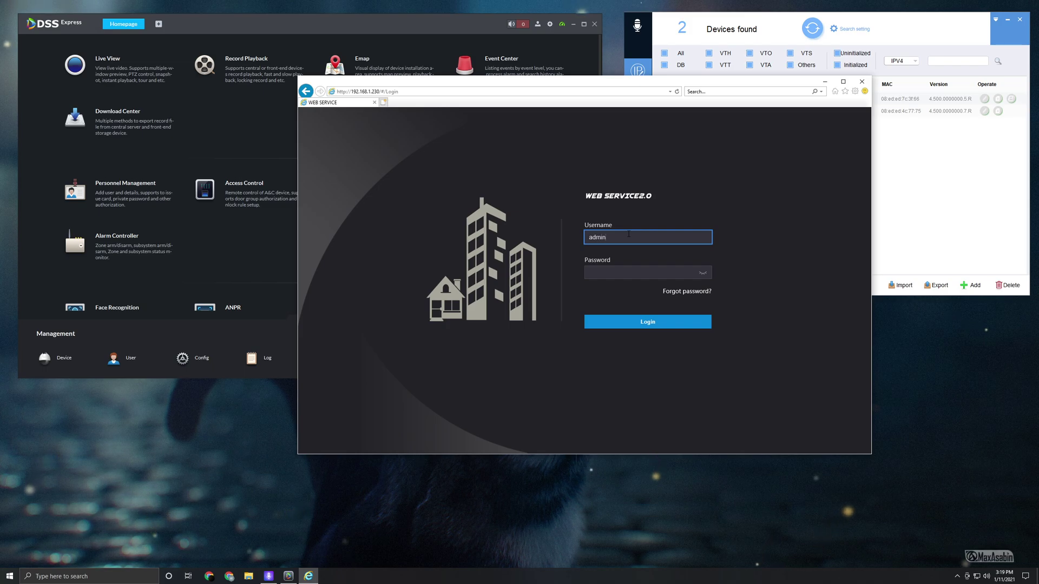
{"action": "left_click", "coordinate": [615, 271]}
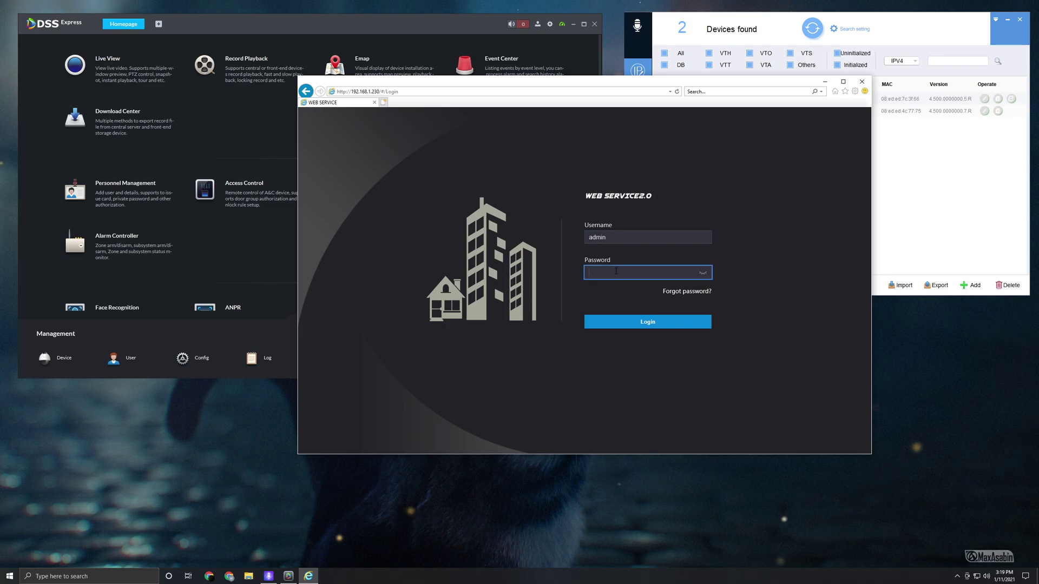
{"action": "type", "text": "admin123"}
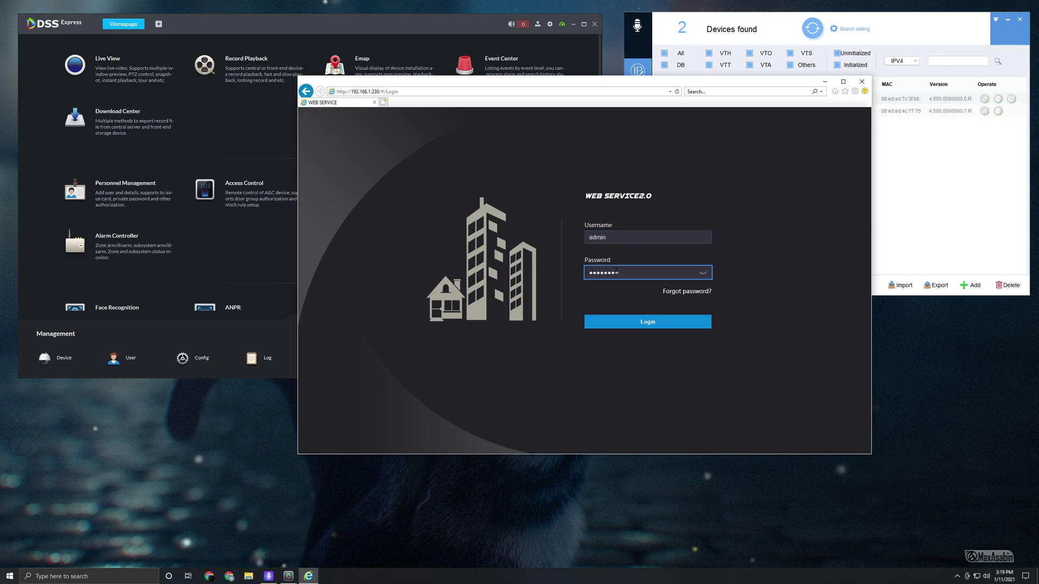
{"action": "key", "text": "Return"}
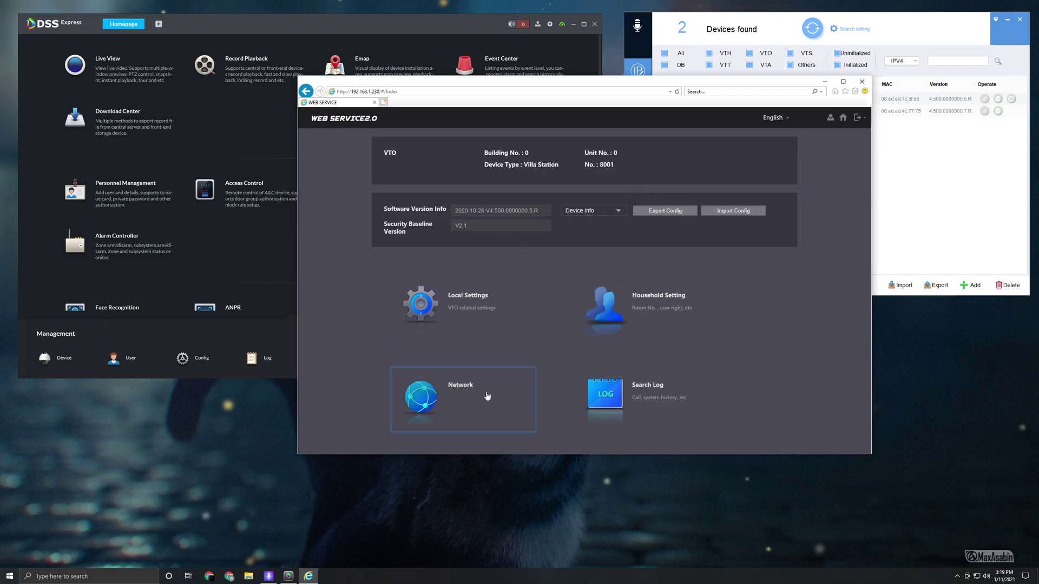
{"action": "left_click", "coordinate": [457, 405]}
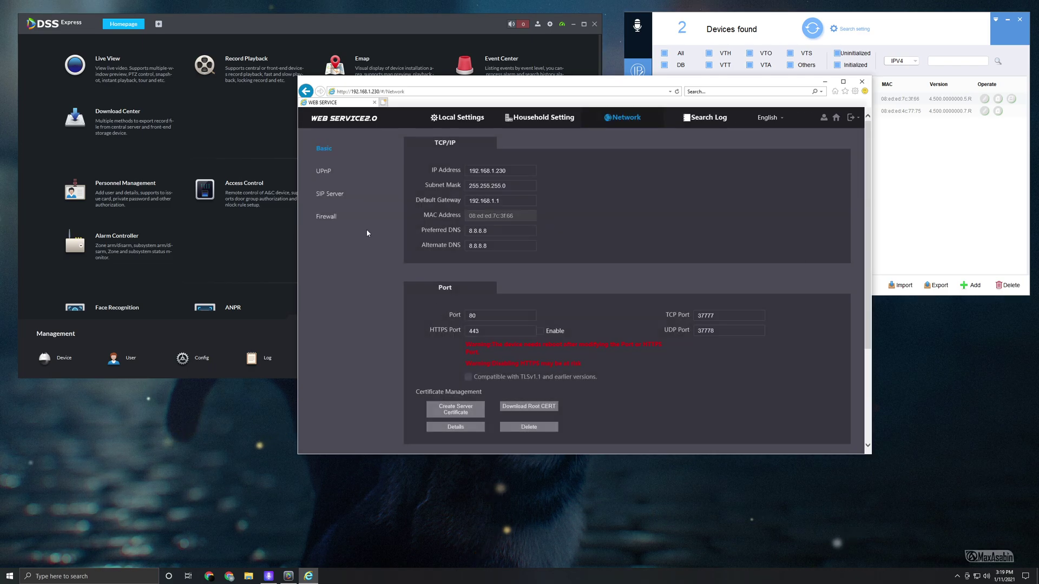
- Enable the SIP server and set its Server Type to DSS Express/DSS Pro
{"action": "left_click", "coordinate": [333, 198]}
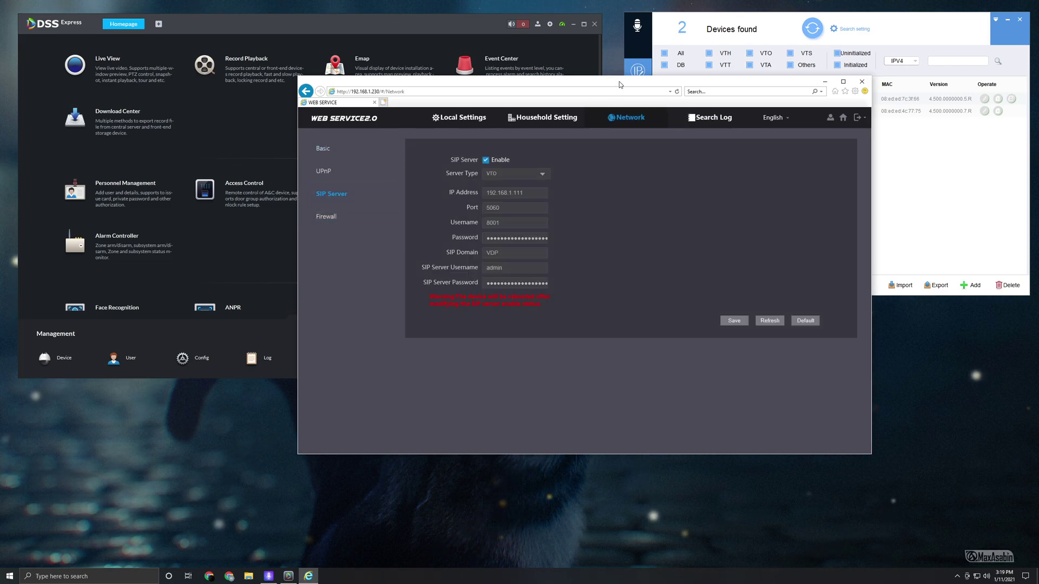
{"action": "left_click_drag", "start_coordinate": [619, 81], "coordinate": [727, 151]}
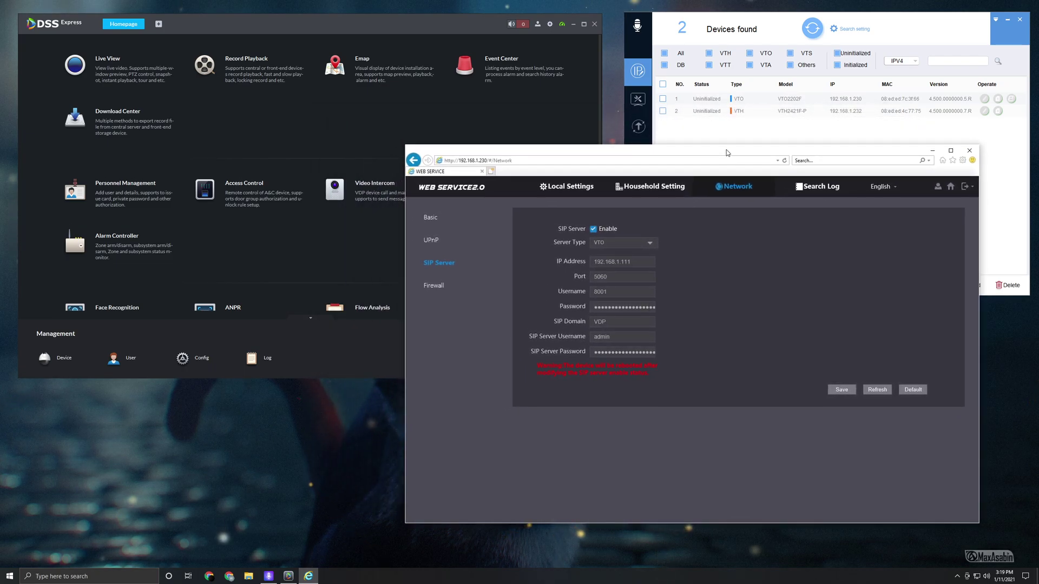
{"action": "left_click", "coordinate": [593, 229]}
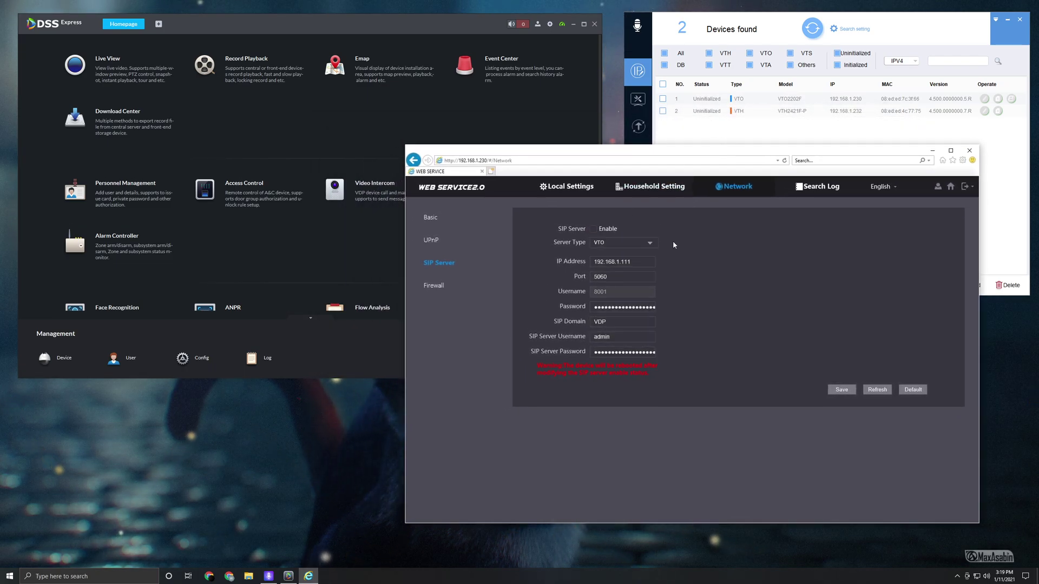
{"action": "left_click", "coordinate": [648, 243]}
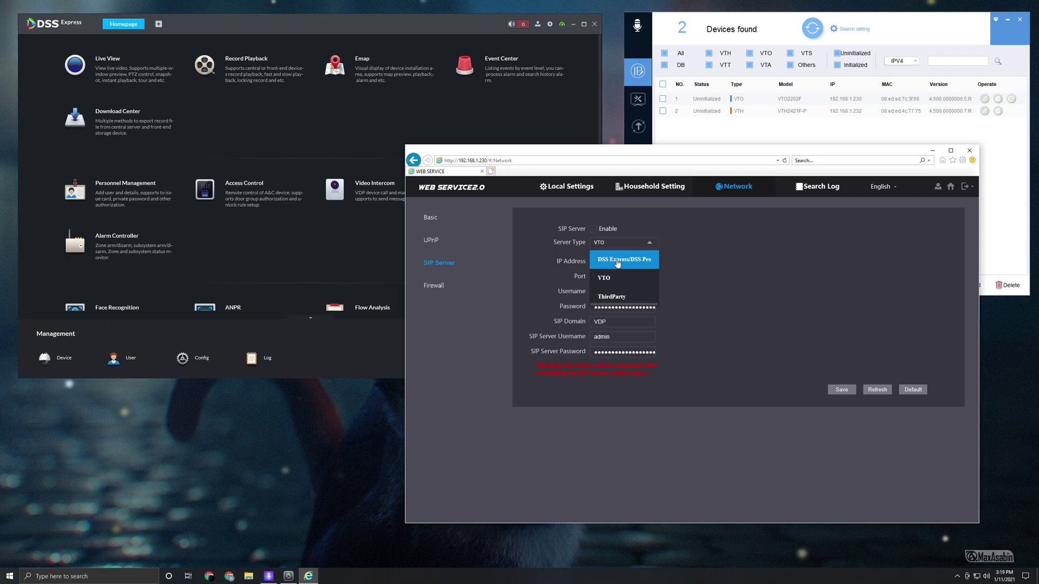
{"action": "left_click", "coordinate": [618, 262]}
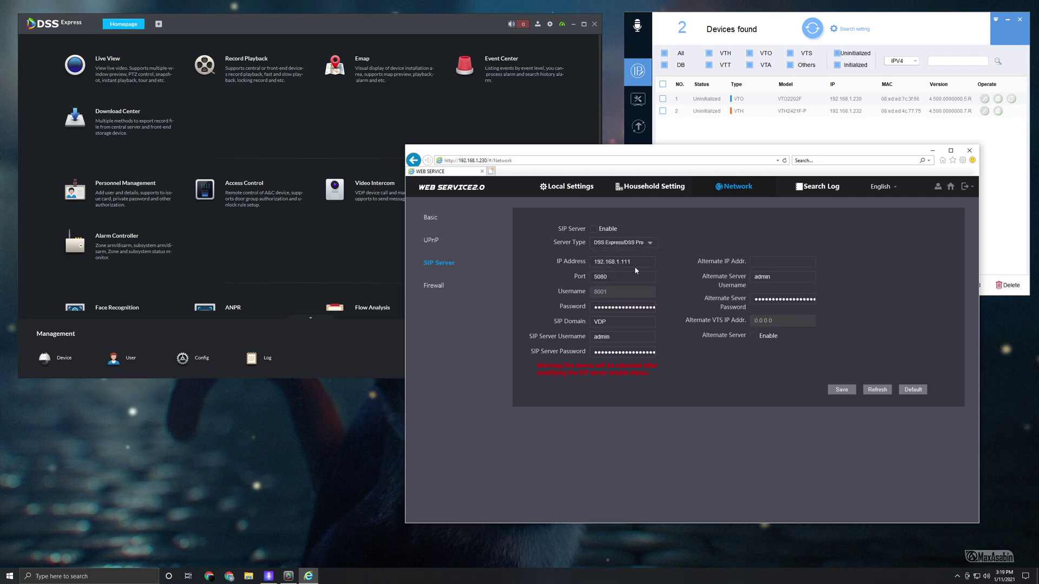
{"action": "left_click", "coordinate": [631, 262]}
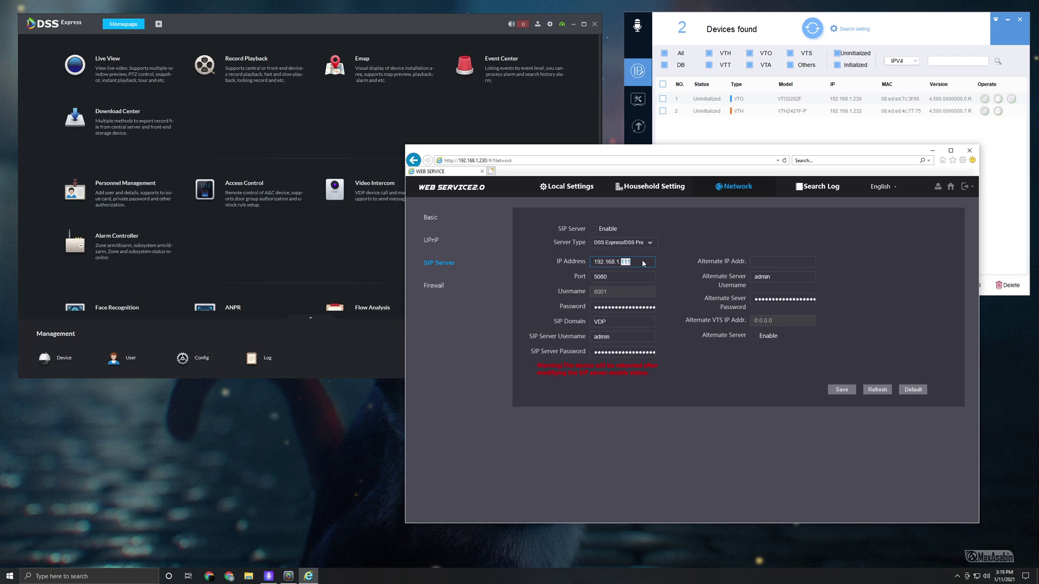
- Run ipconfig in Command Prompt and select the PC's IPv4 address 192.168.1.200
{"action": "left_click", "coordinate": [128, 577]}
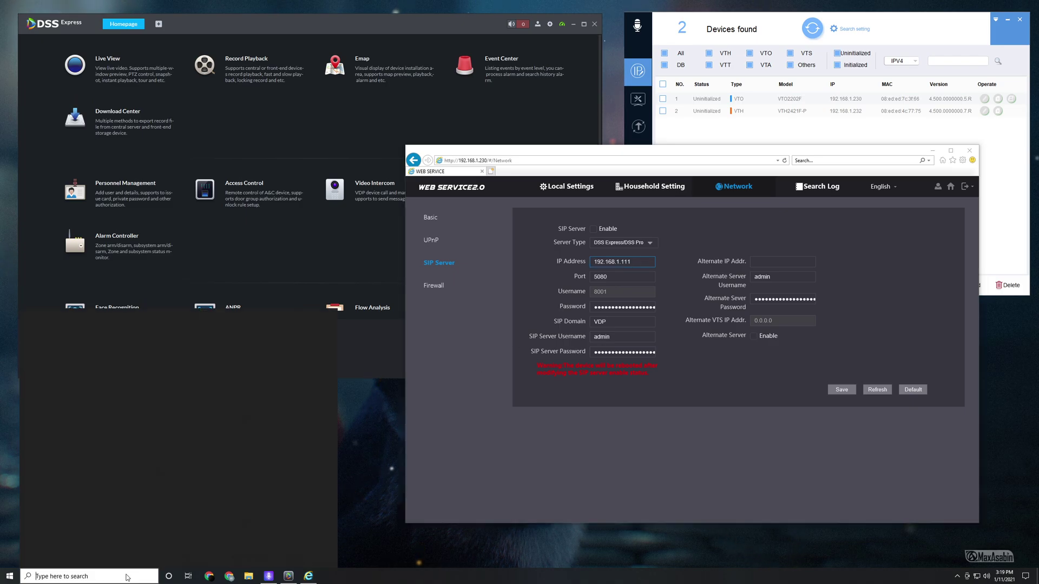
{"action": "type", "text": "cmd"}
{"action": "key", "text": "Return"}
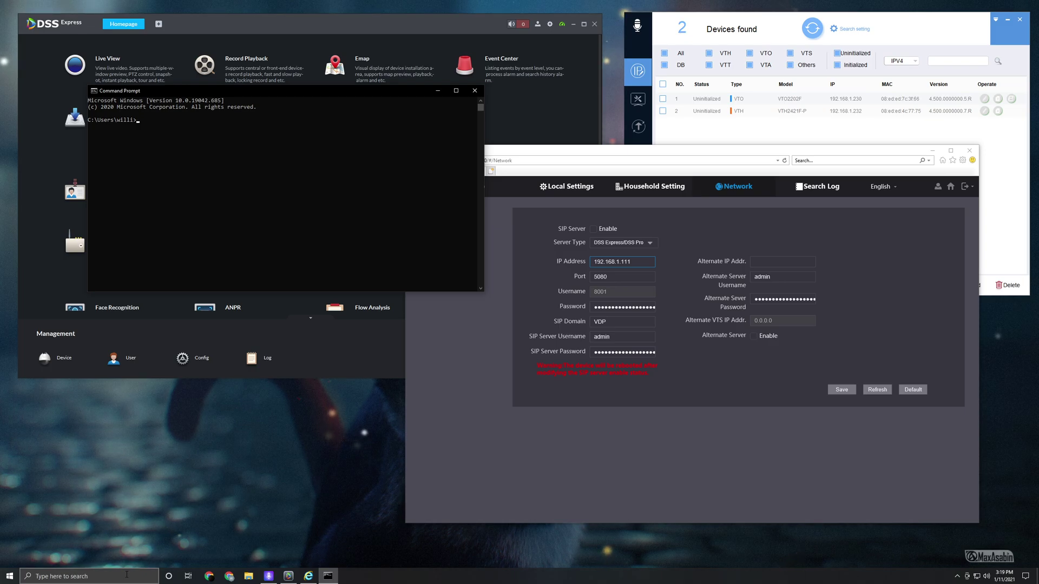
{"action": "type", "text": "ipconfig"}
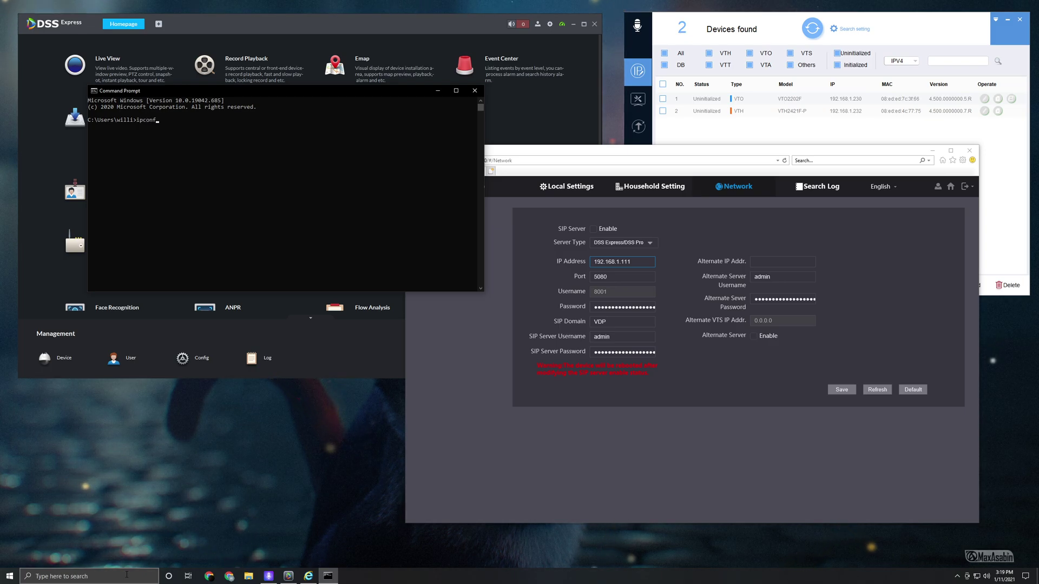
{"action": "key", "text": "Return"}
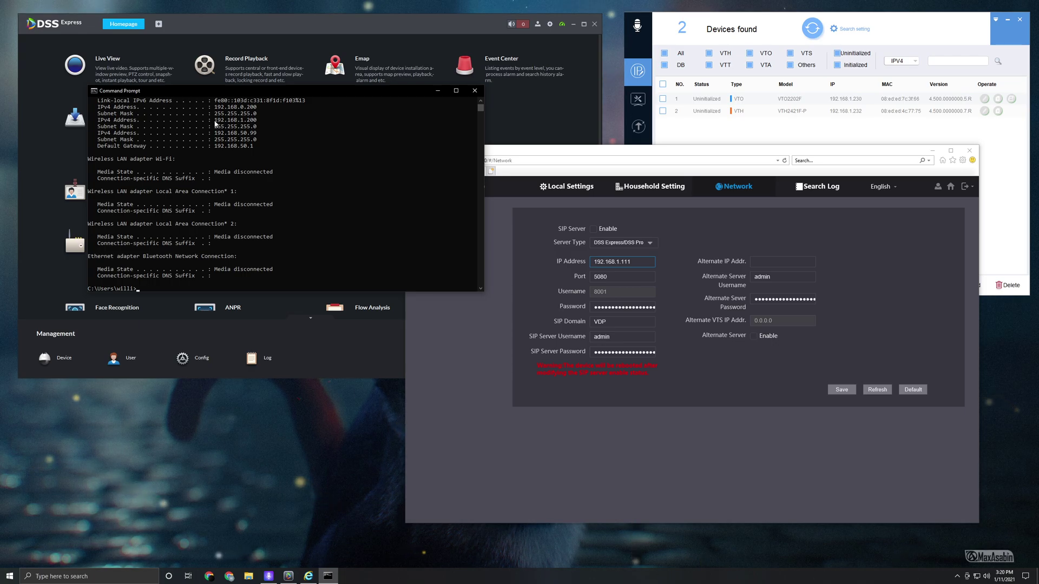
{"action": "left_click_drag", "start_coordinate": [215, 120], "coordinate": [257, 125]}
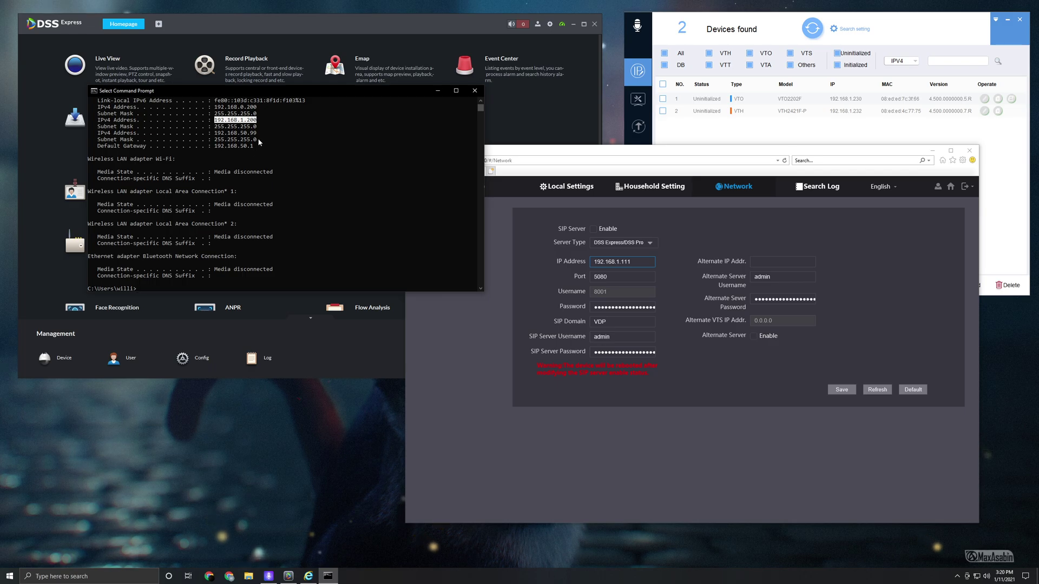
- Change the SIP server IP address to 192.168.1.200 and the port to 5080
{"action": "left_click", "coordinate": [475, 95]}
{"action": "double_click", "coordinate": [637, 262]}
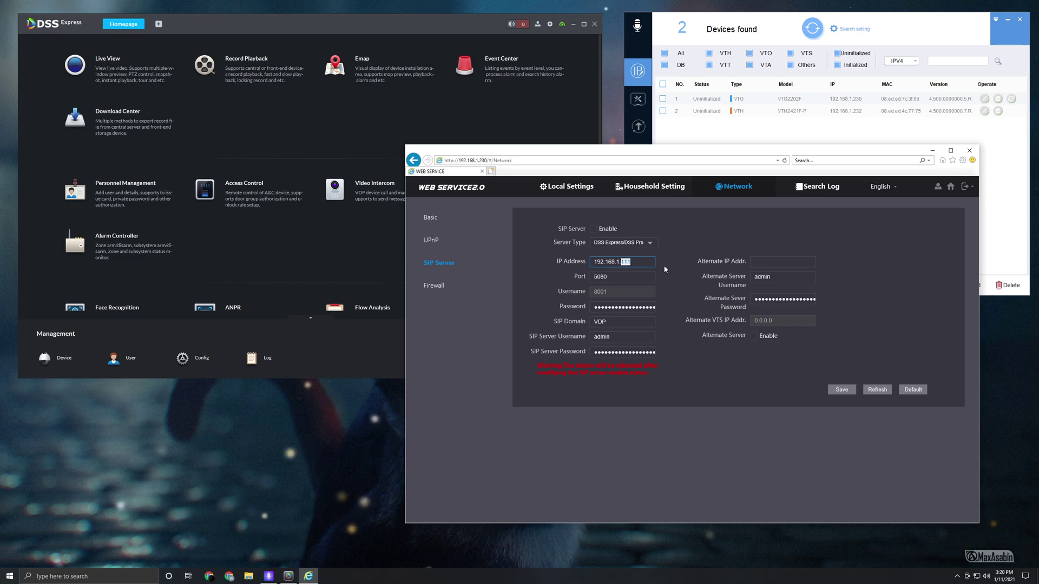
{"action": "type", "text": "200"}
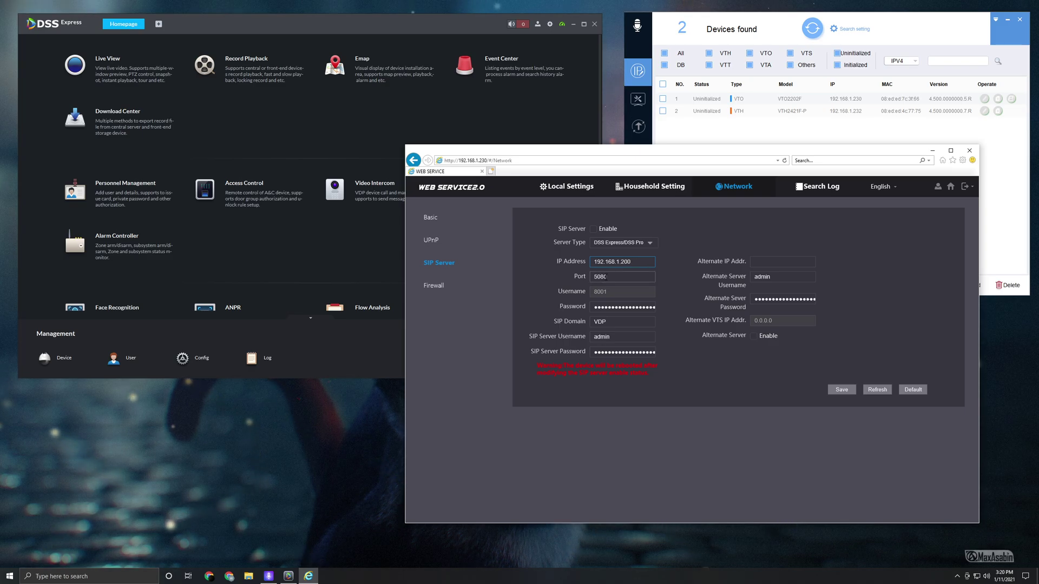
{"action": "key", "text": "BackSpace"}
{"action": "key", "text": "BackSpace"}
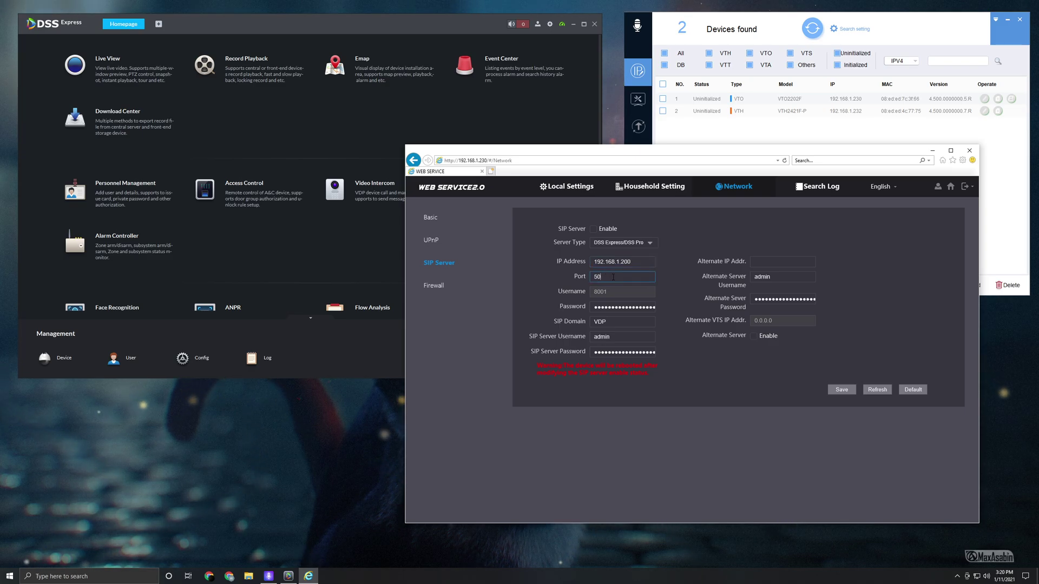
{"action": "type", "text": "60"}
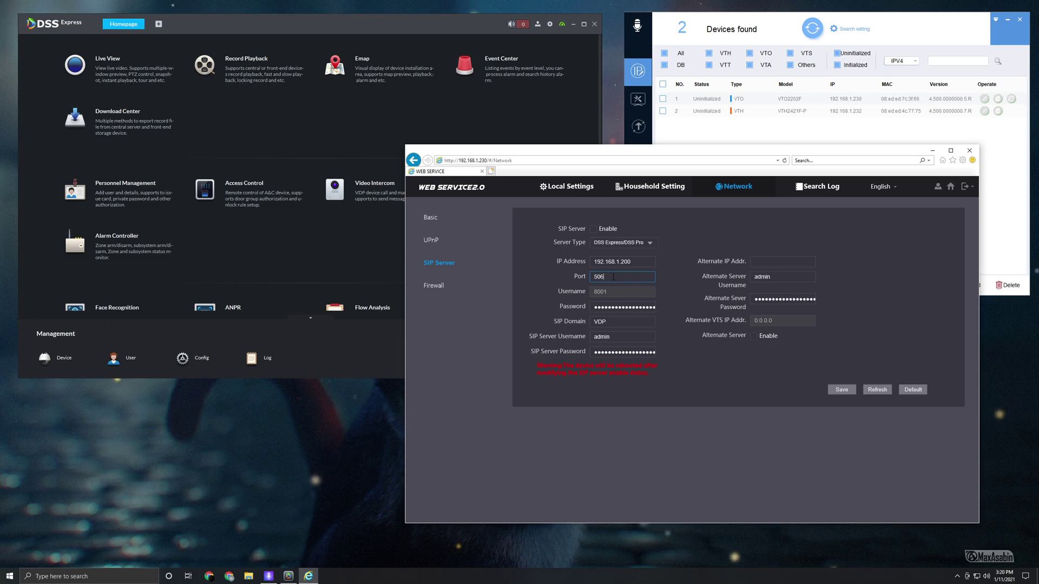
{"action": "key", "text": "BackSpace"}
{"action": "type", "text": "80"}
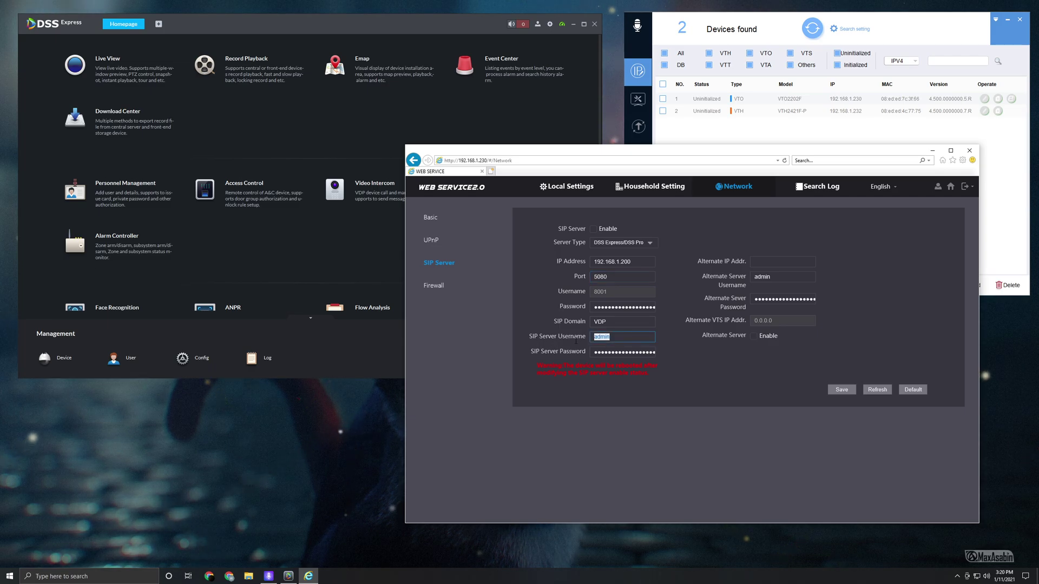
- Set the SIP server username to system, enter its password, and save
{"action": "left_click", "coordinate": [612, 352]}
{"action": "double_click", "coordinate": [620, 338]}
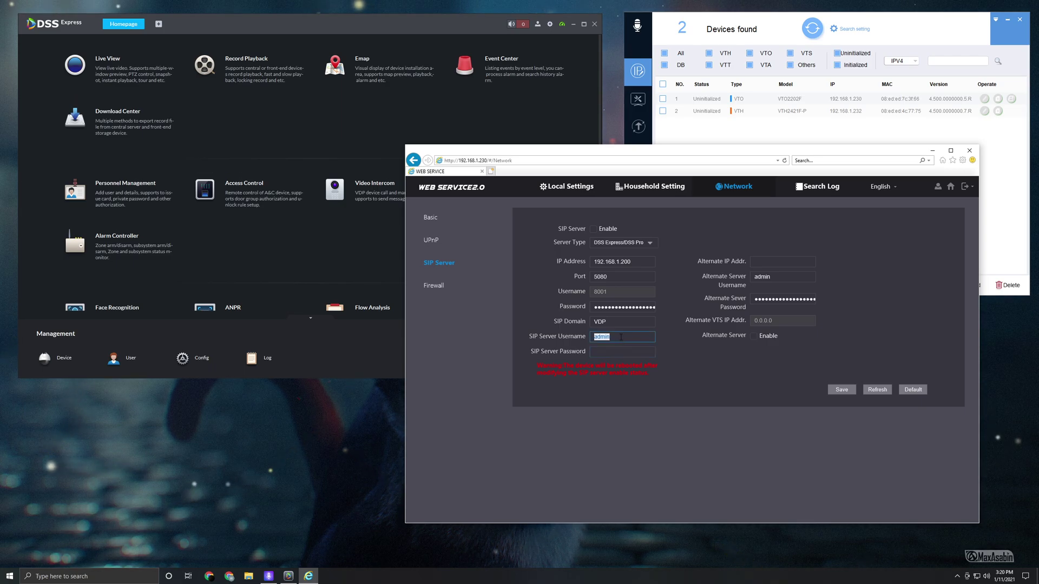
{"action": "type", "text": "system"}
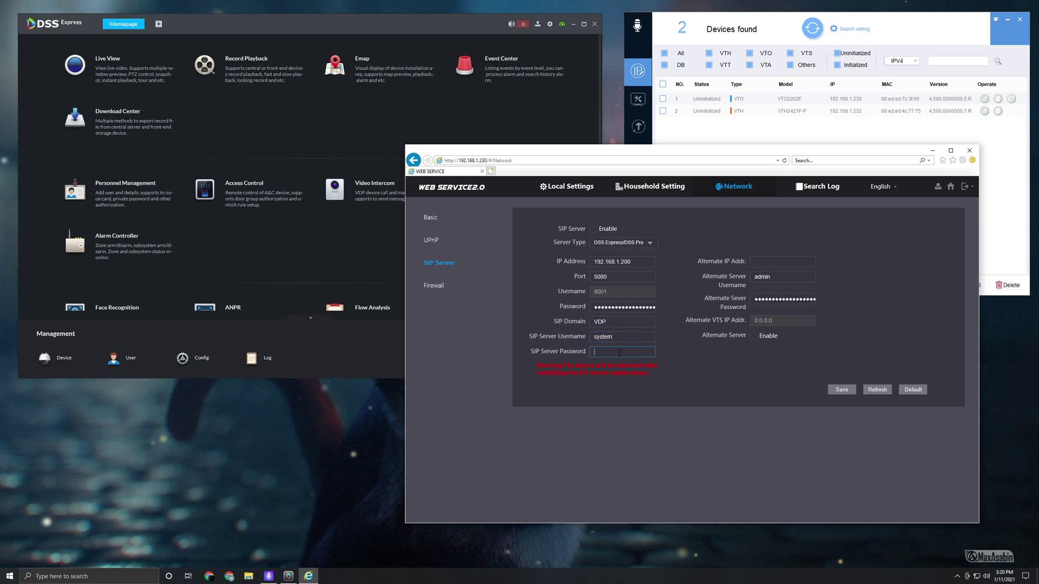
{"action": "left_click", "coordinate": [620, 352]}
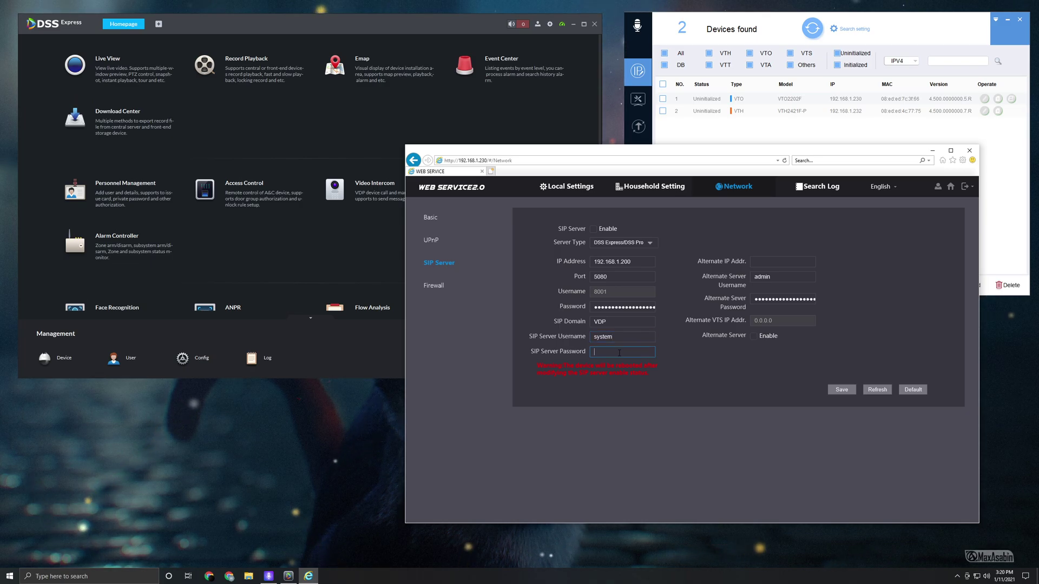
{"action": "type", "text": "admin123"}
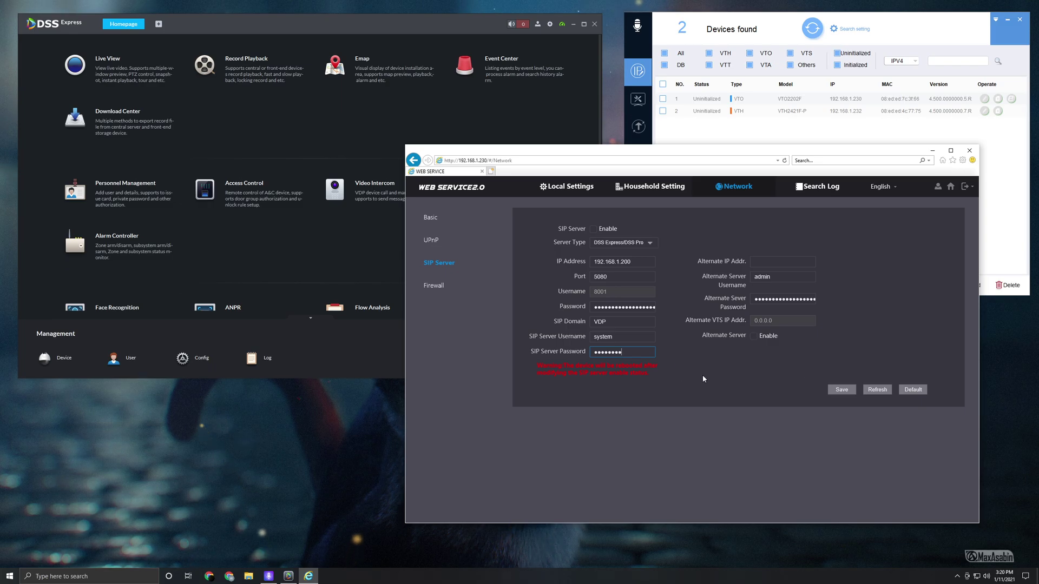
{"action": "left_click", "coordinate": [836, 390]}
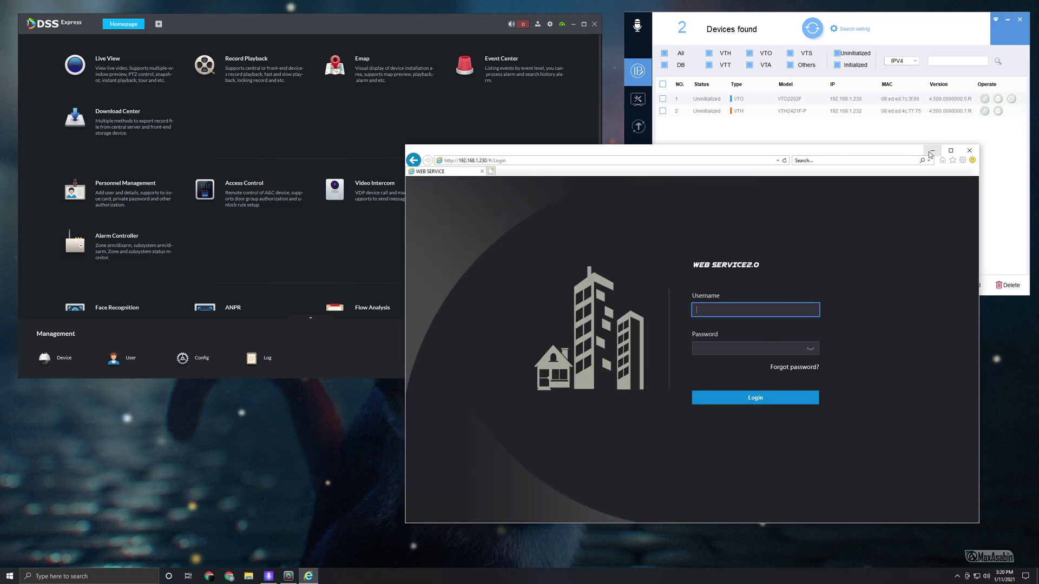
- In DSS Express Device management, begin adding a device named VTO as Video Intercom
{"action": "left_click", "coordinate": [351, 33]}
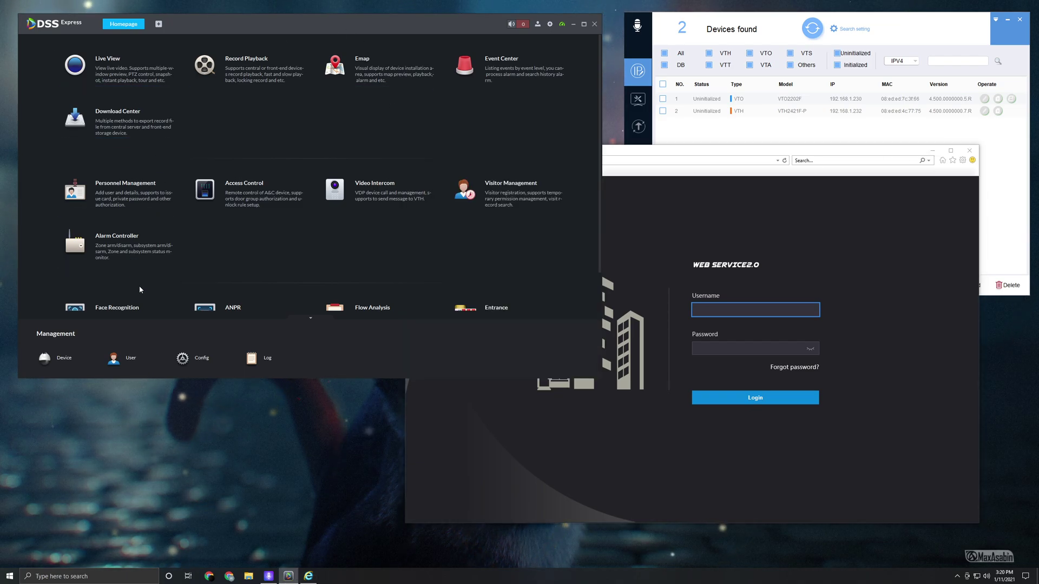
{"action": "left_click", "coordinate": [70, 370]}
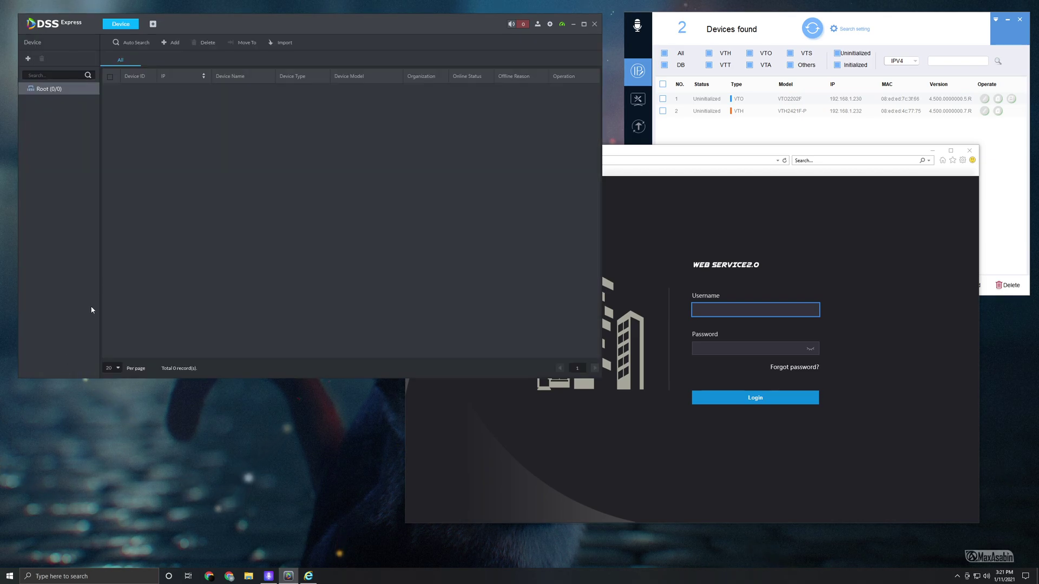
{"action": "left_click", "coordinate": [170, 43]}
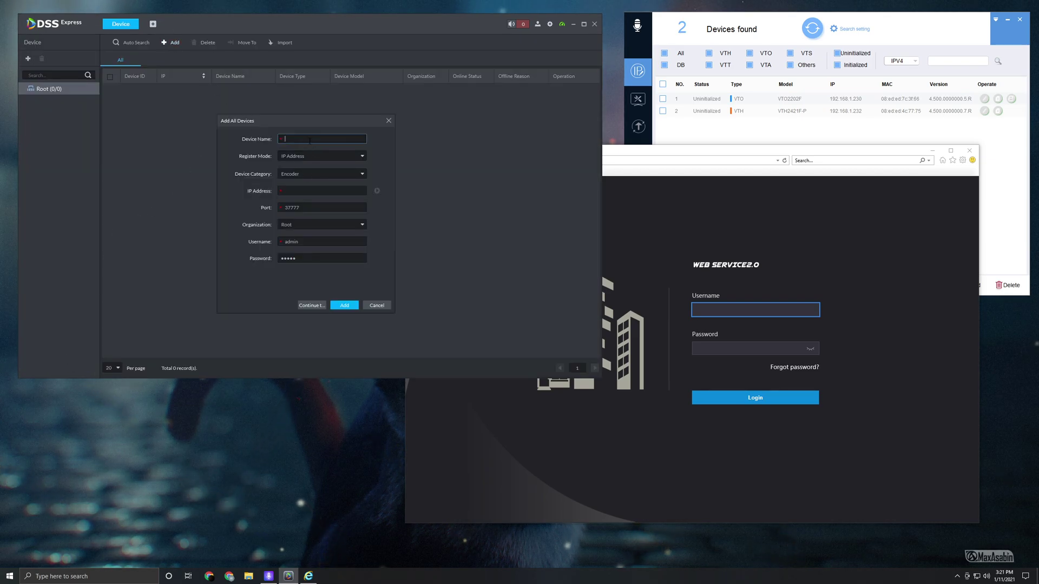
{"action": "type", "text": "VTO"}
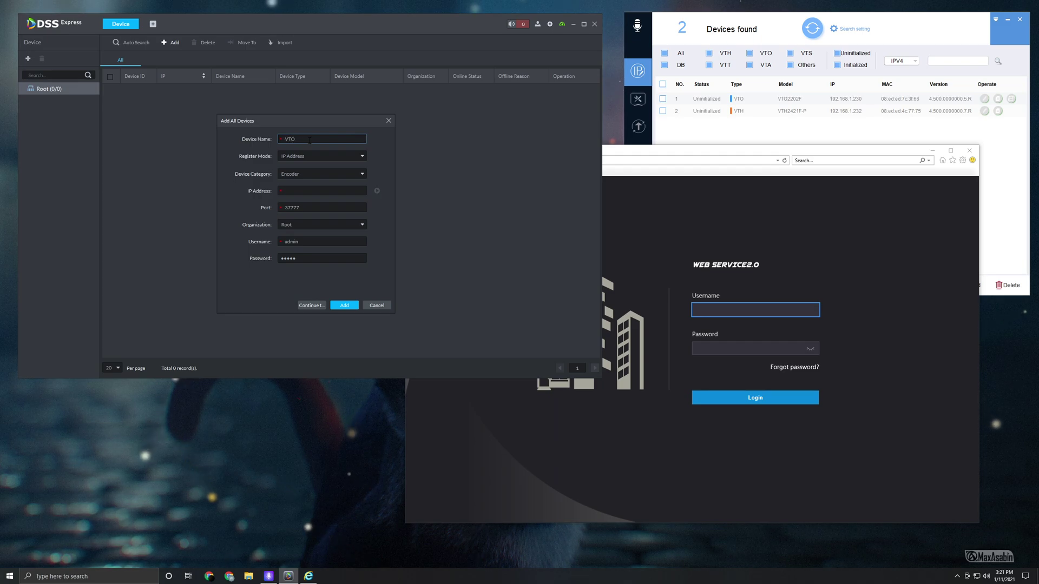
{"action": "left_click", "coordinate": [317, 175]}
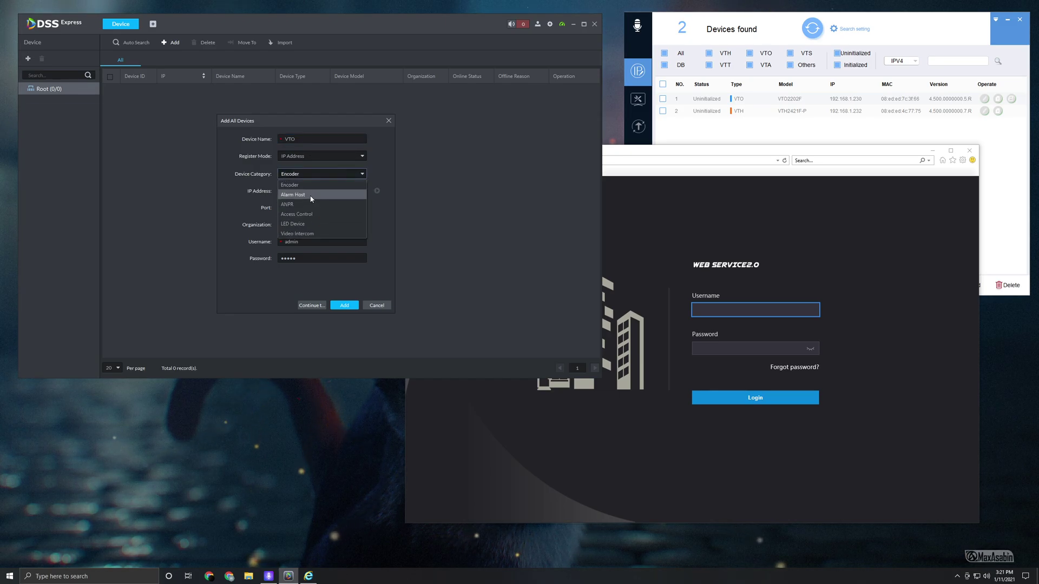
{"action": "left_click", "coordinate": [297, 233]}
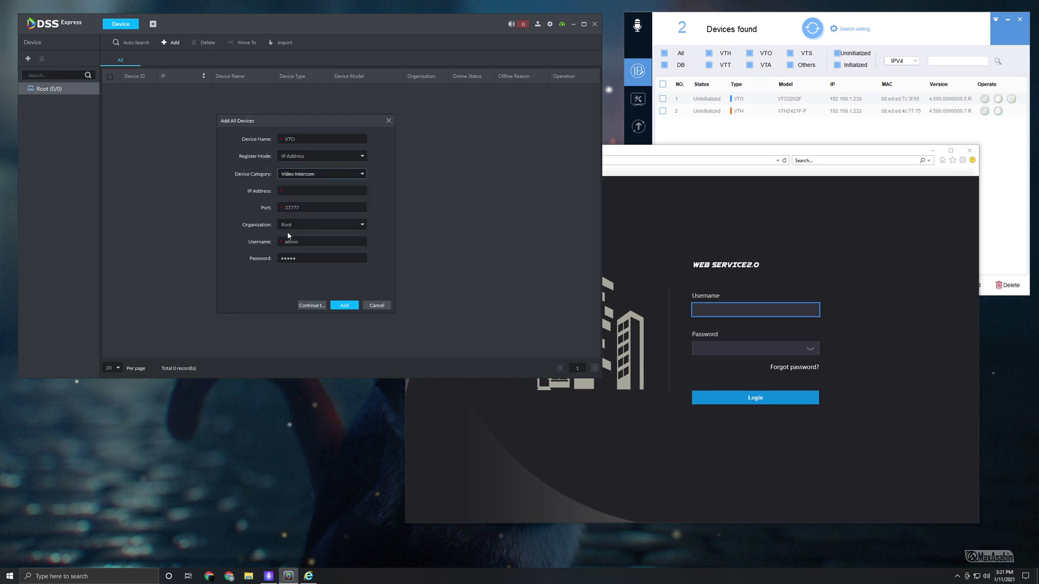
- Enter IP 192.168.1.230, keep port 37777, re-enter the password, and add the device
{"action": "left_click", "coordinate": [285, 190]}
{"action": "type", "text": "192"}
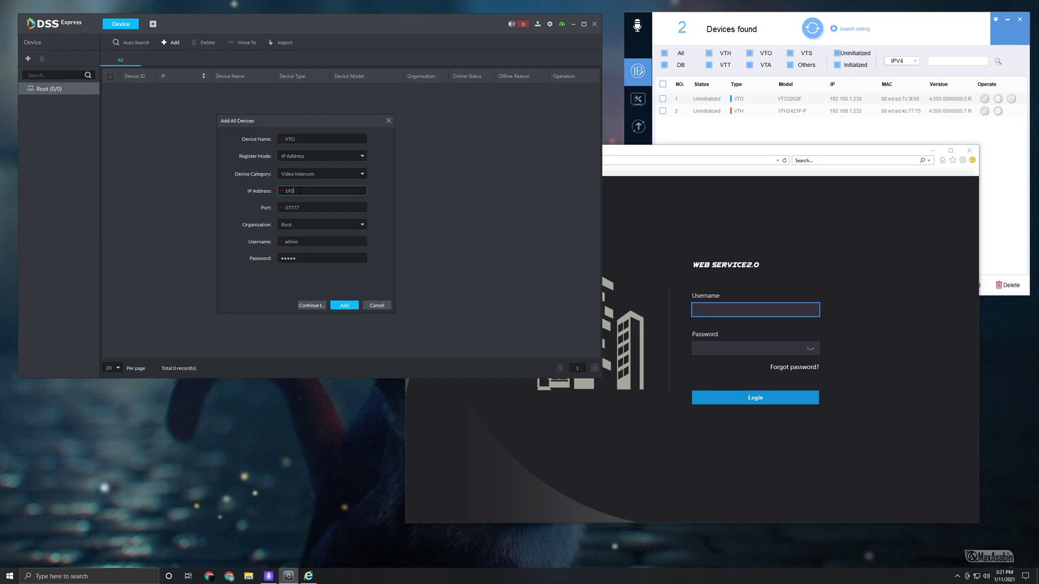
{"action": "type", "text": ".168"}
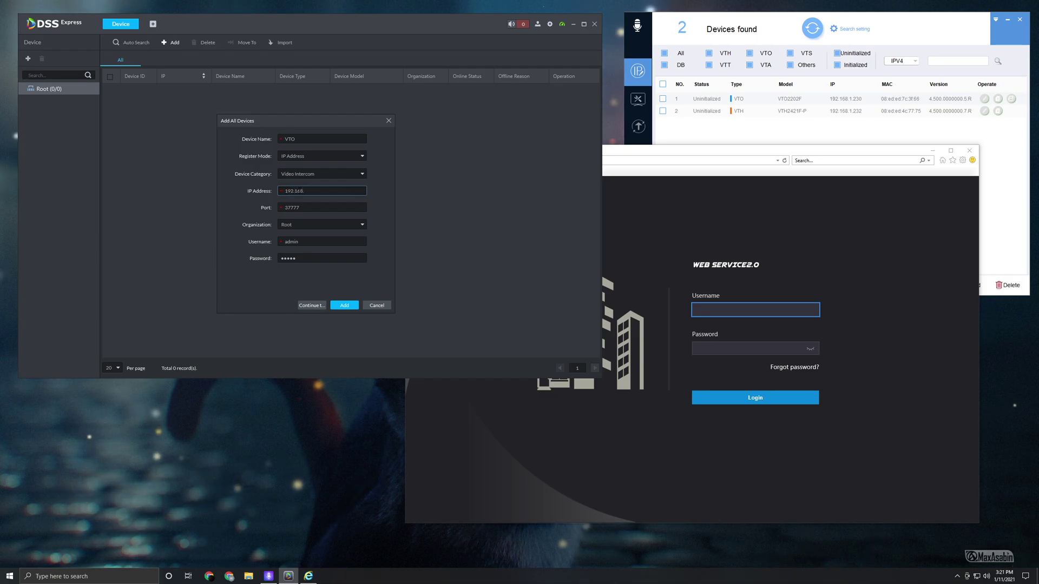
{"action": "type", "text": ".2"}
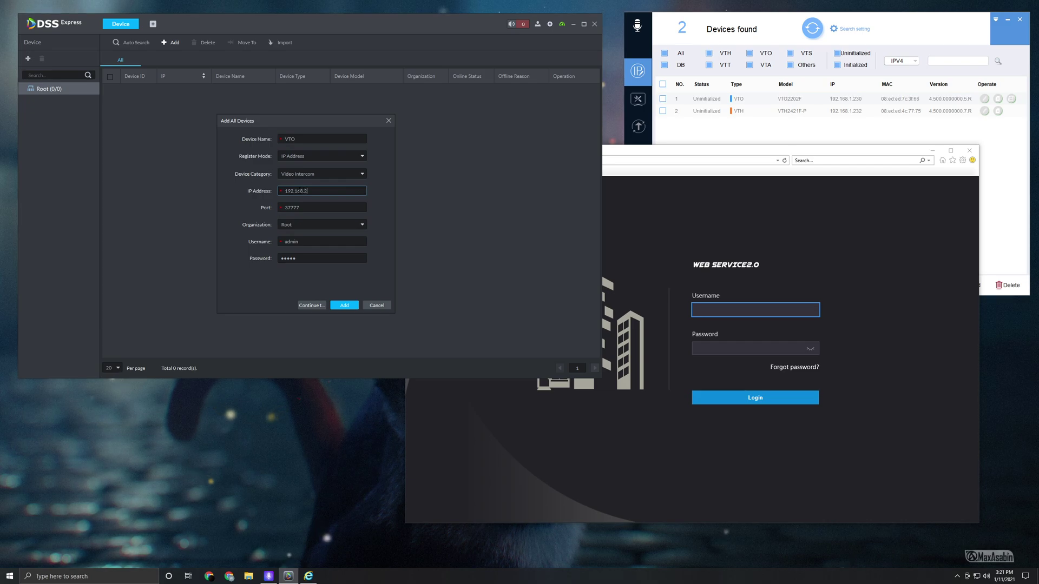
{"action": "type", "text": "."}
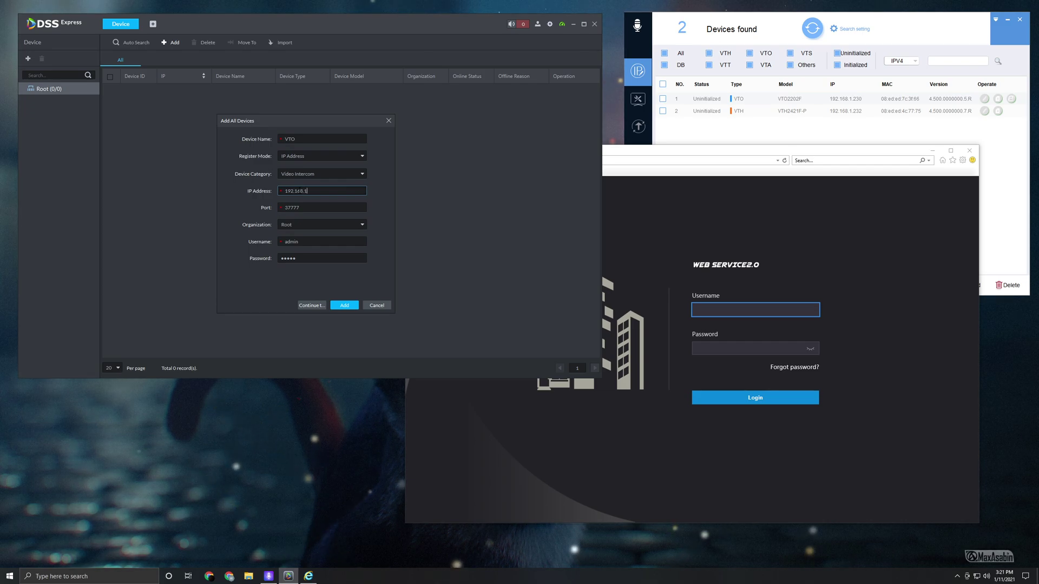
{"action": "type", "text": ".230"}
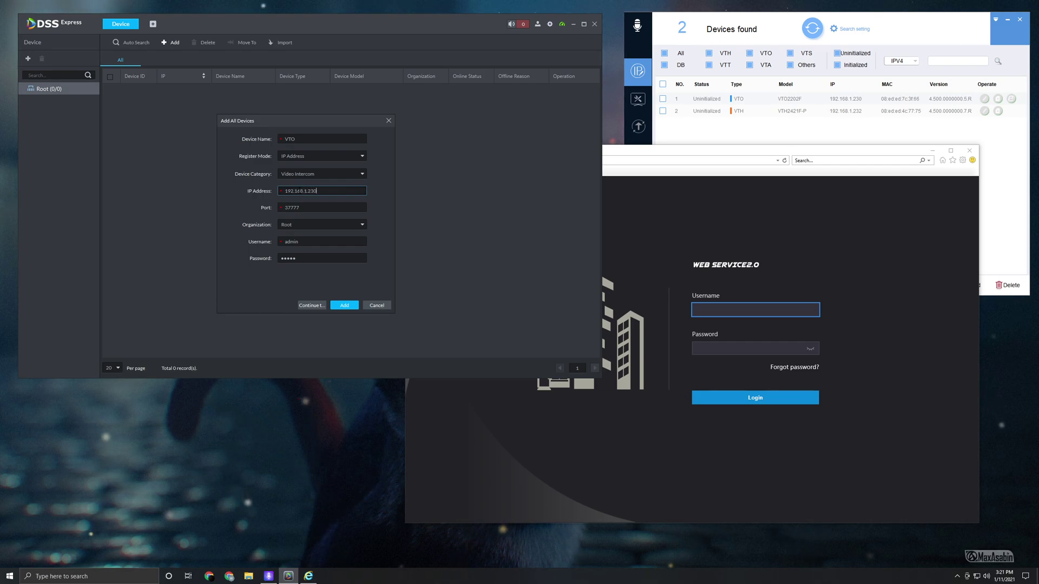
{"action": "key", "text": "Tab"}
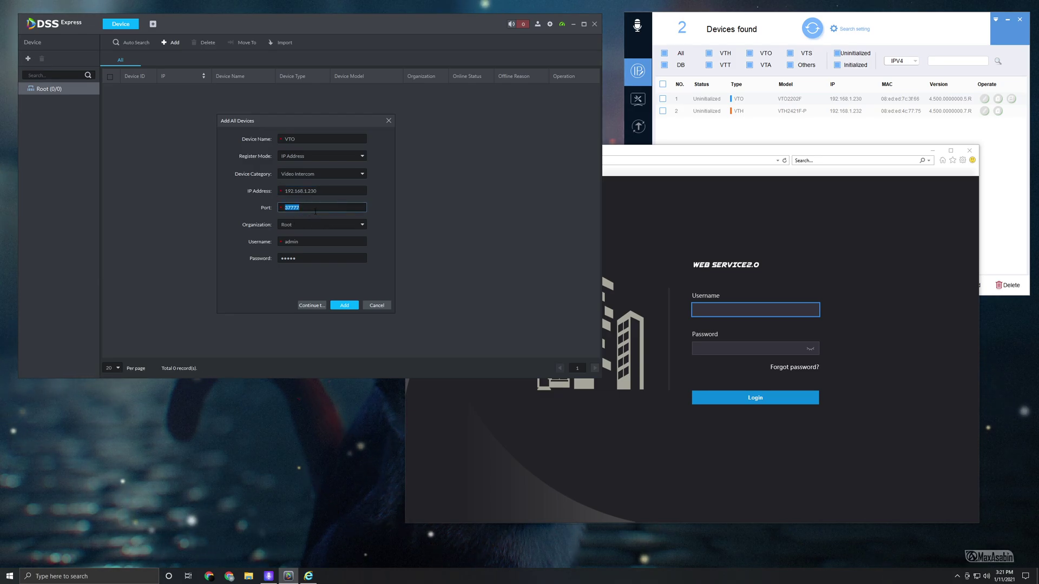
{"action": "double_click", "coordinate": [307, 258]}
{"action": "left_click", "coordinate": [308, 258]}
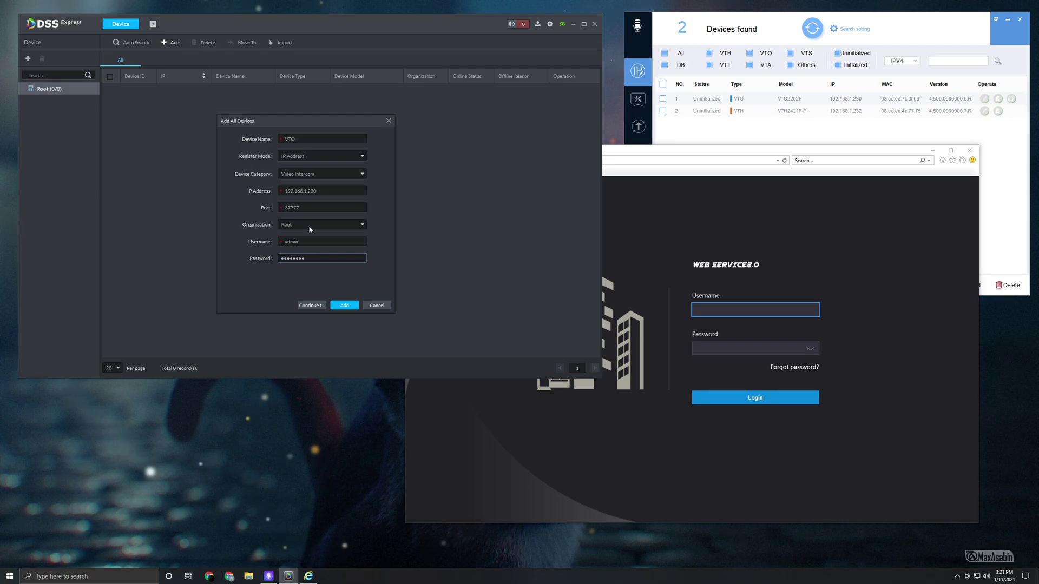
{"action": "left_click", "coordinate": [342, 306]}
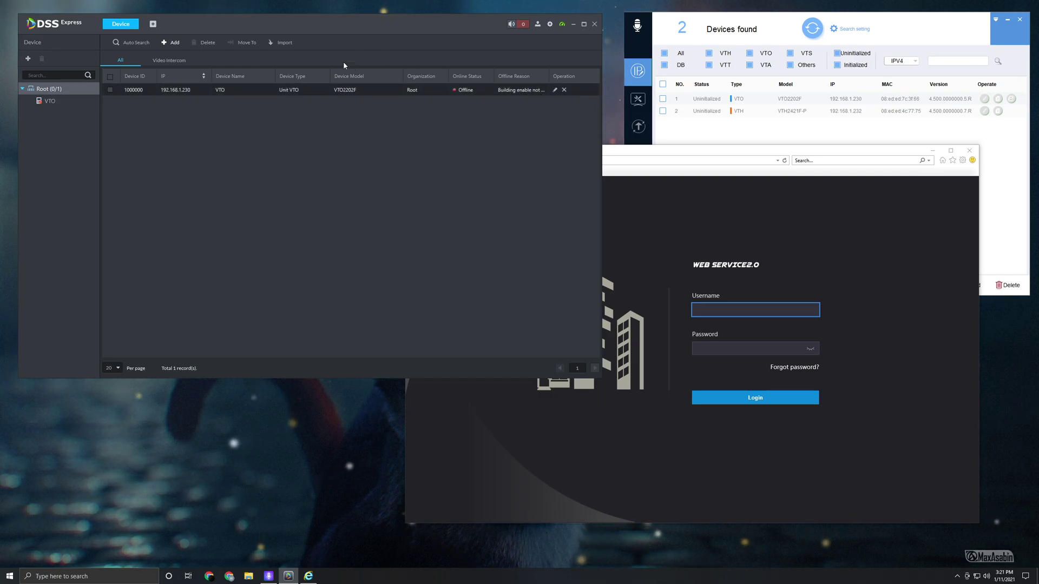
- Switch off Building and Unit Enable in Residence Config, confirm, and return to the Device list
{"action": "left_click", "coordinate": [153, 24]}
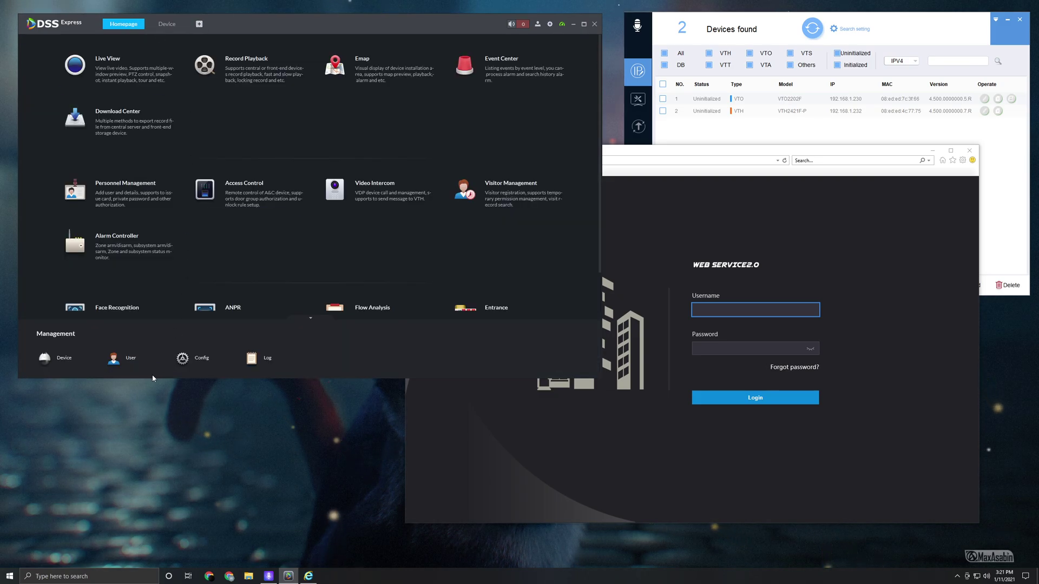
{"action": "left_click", "coordinate": [189, 359]}
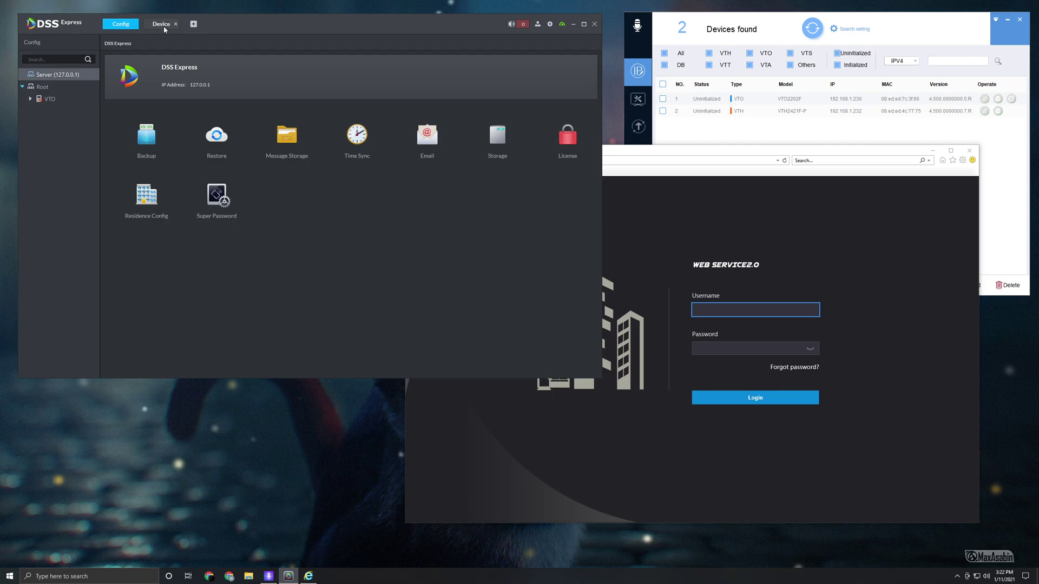
{"action": "left_click", "coordinate": [135, 24]}
{"action": "left_click", "coordinate": [152, 24]}
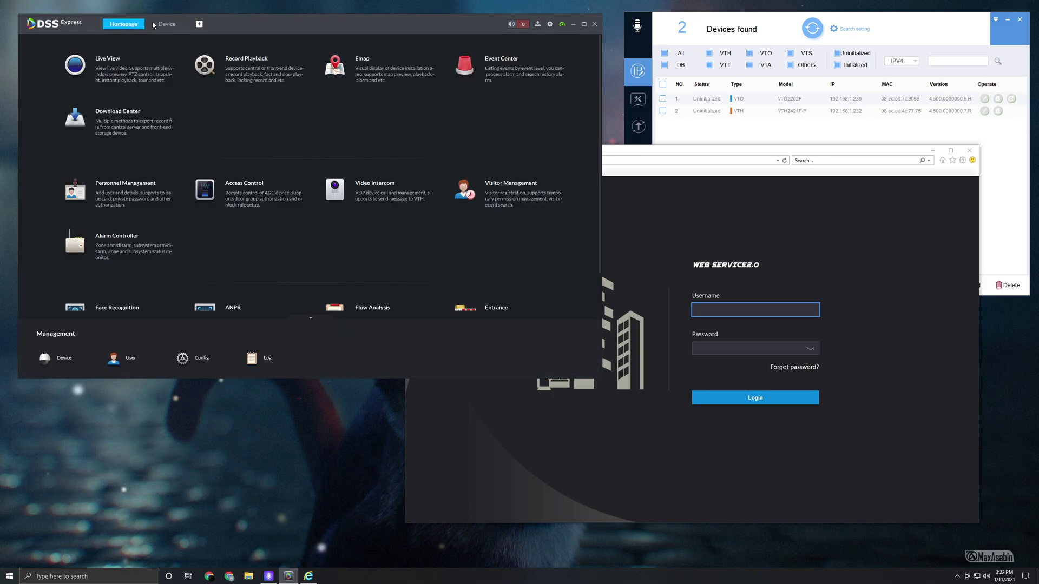
{"action": "left_click", "coordinate": [197, 360]}
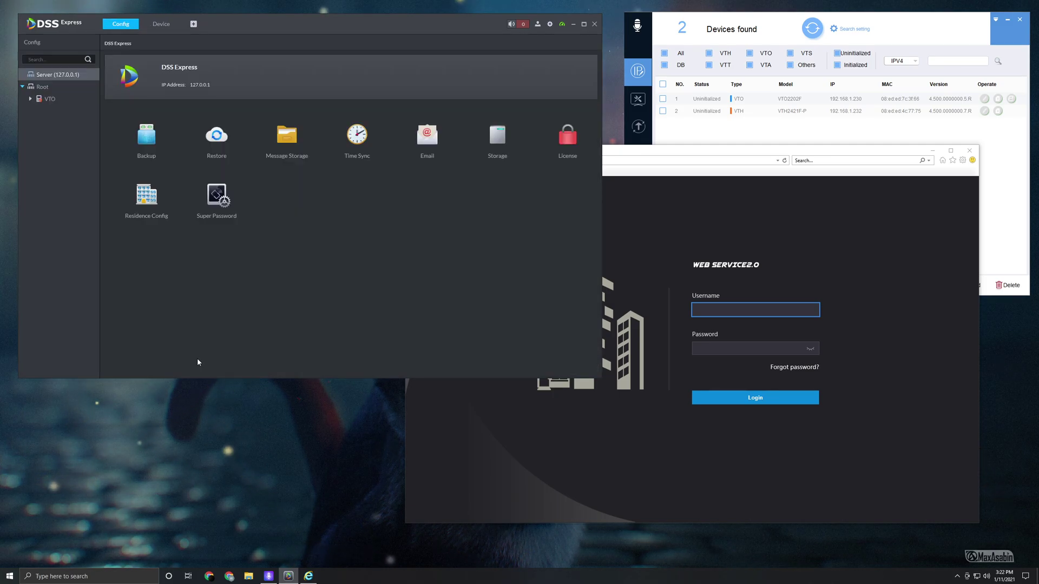
{"action": "left_click", "coordinate": [145, 201]}
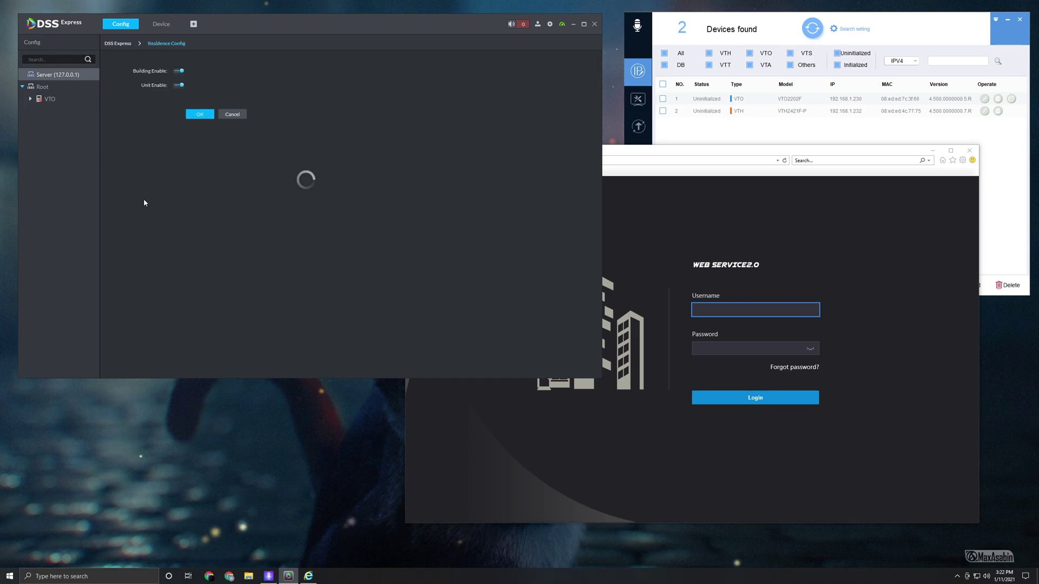
{"action": "left_click", "coordinate": [179, 72]}
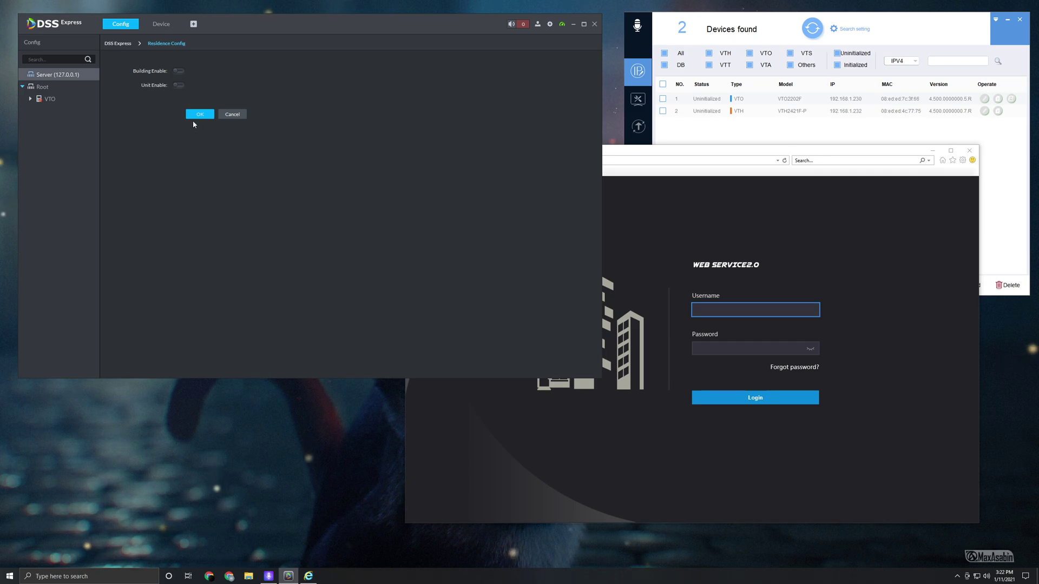
{"action": "left_click", "coordinate": [198, 115]}
{"action": "left_click", "coordinate": [308, 204]}
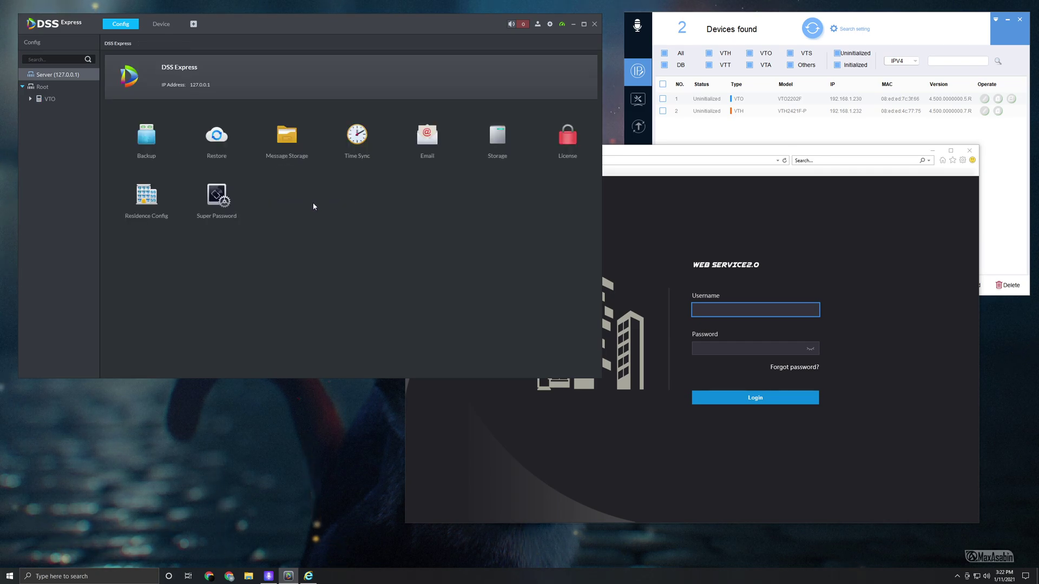
{"action": "left_click", "coordinate": [162, 24]}
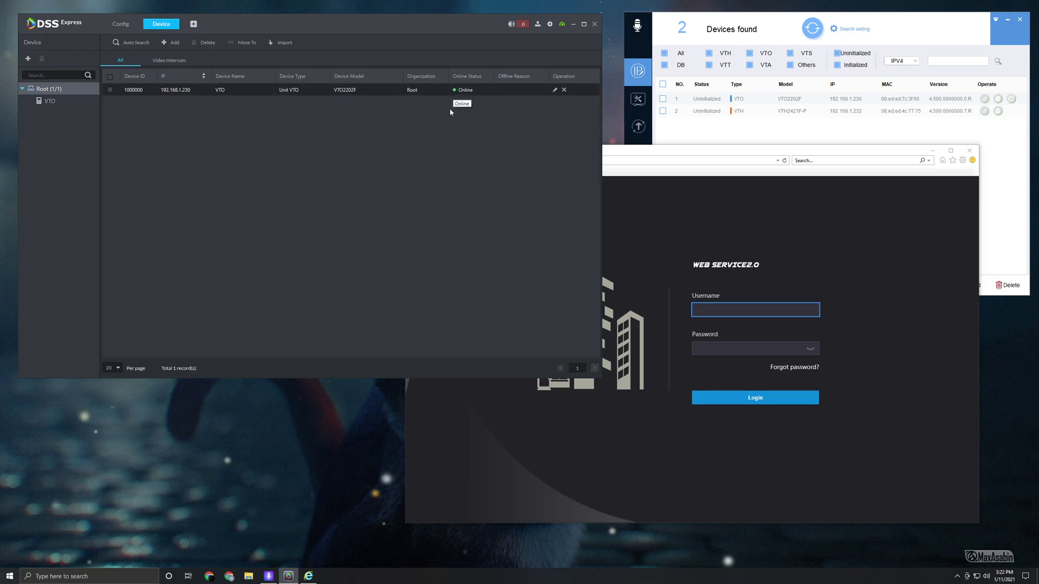
- Log back in to the door station at 192.168.1.230 as admin with the account password
{"action": "left_click", "coordinate": [801, 161]}
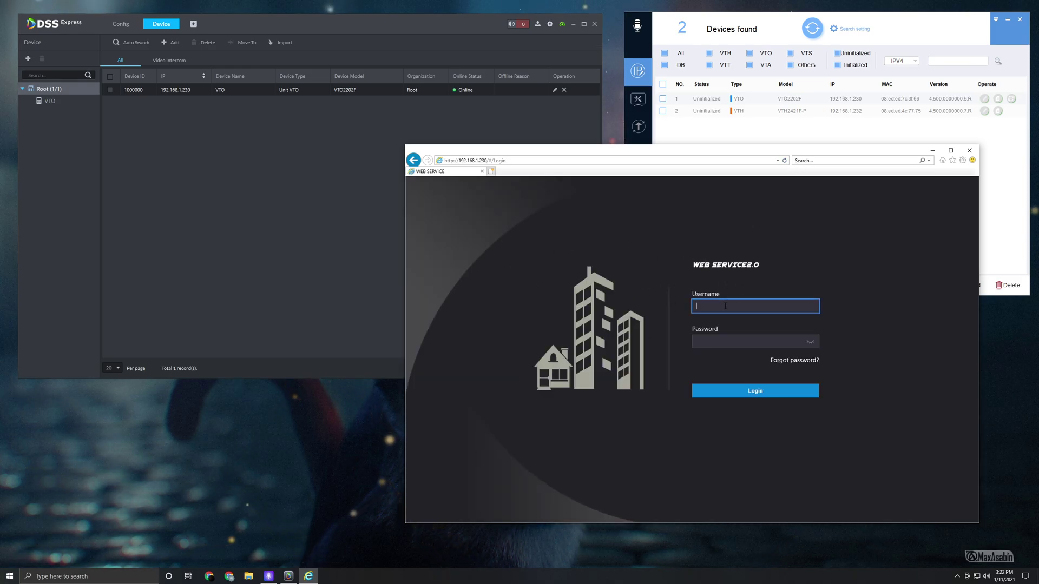
{"action": "type", "text": "admin"}
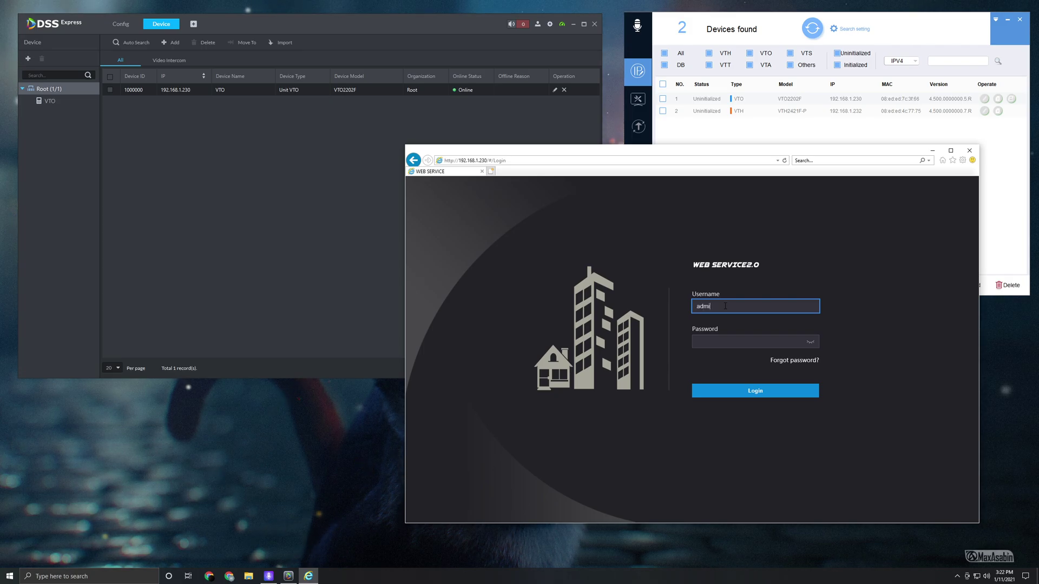
{"action": "left_click", "coordinate": [715, 342]}
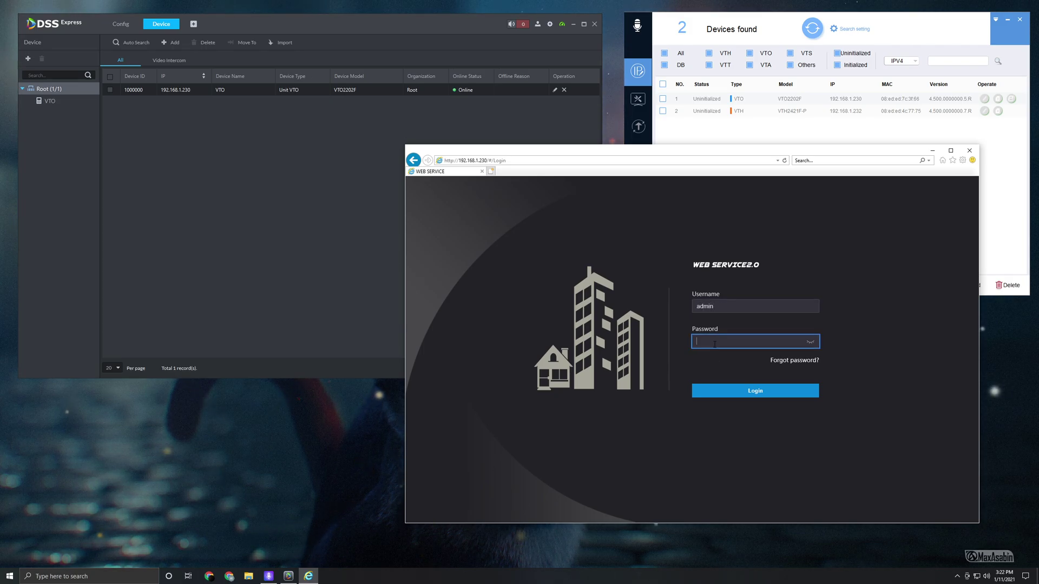
{"action": "type", "text": "admin123"}
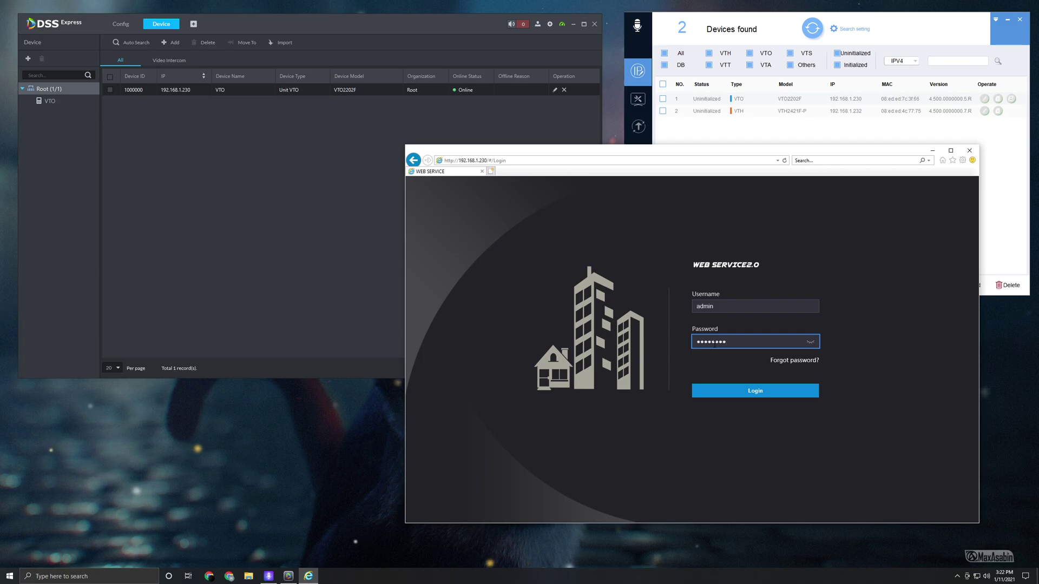
{"action": "key", "text": "Return"}
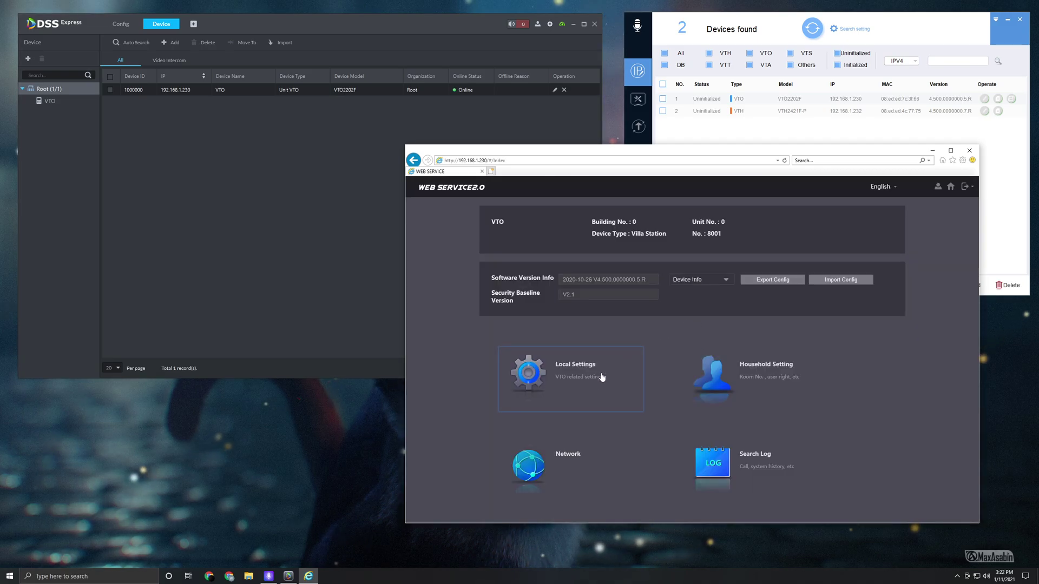
- Enable the Calling Center Period 00:00:00–23:59:59 in Local Settings and save it
{"action": "left_click", "coordinate": [571, 380]}
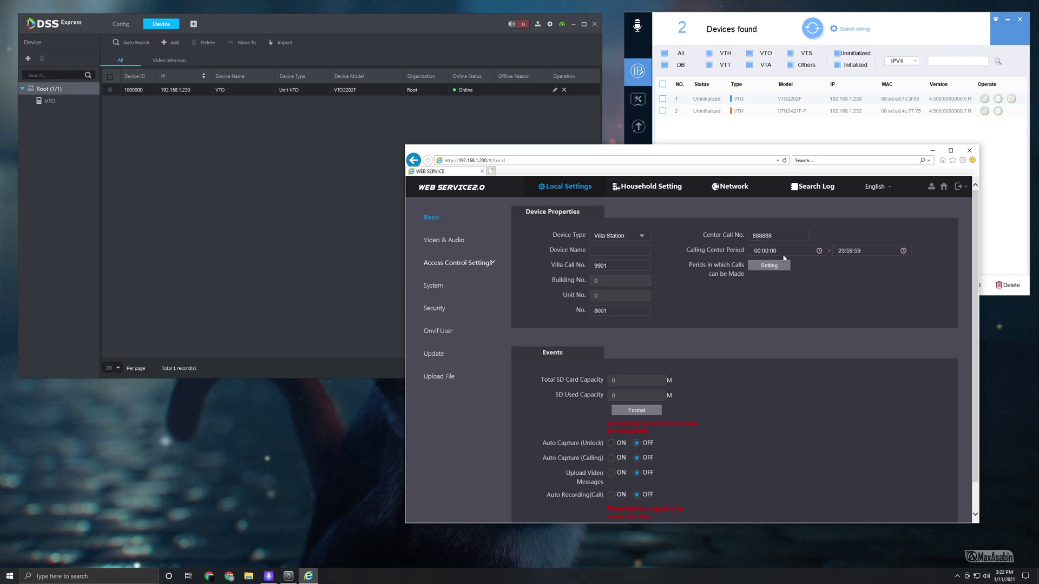
{"action": "left_click", "coordinate": [919, 250]}
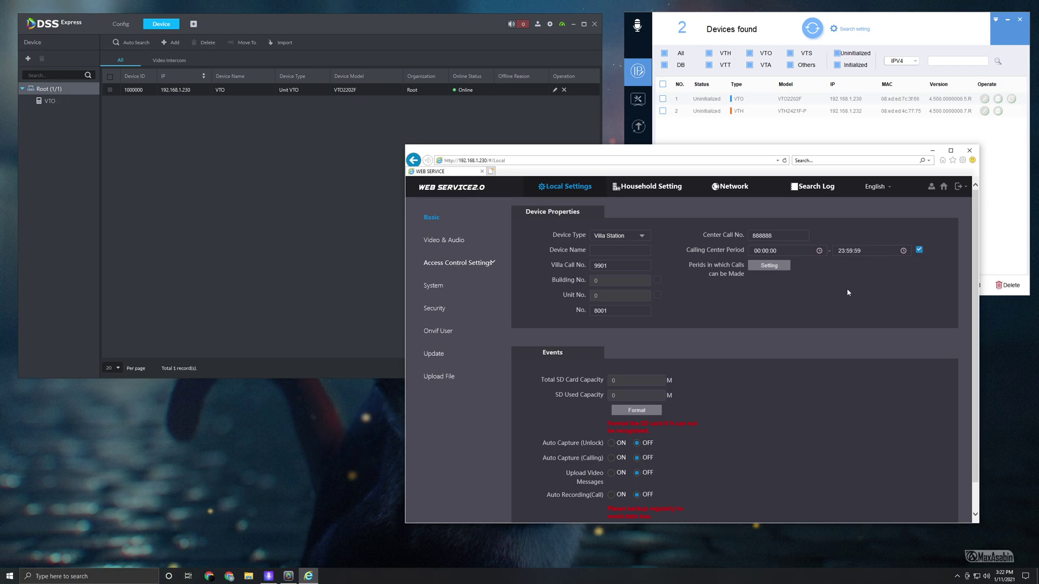
{"action": "scroll", "coordinate": [823, 298], "scroll_direction": "down", "scroll_amount": 2}
{"action": "left_click", "coordinate": [824, 518]}
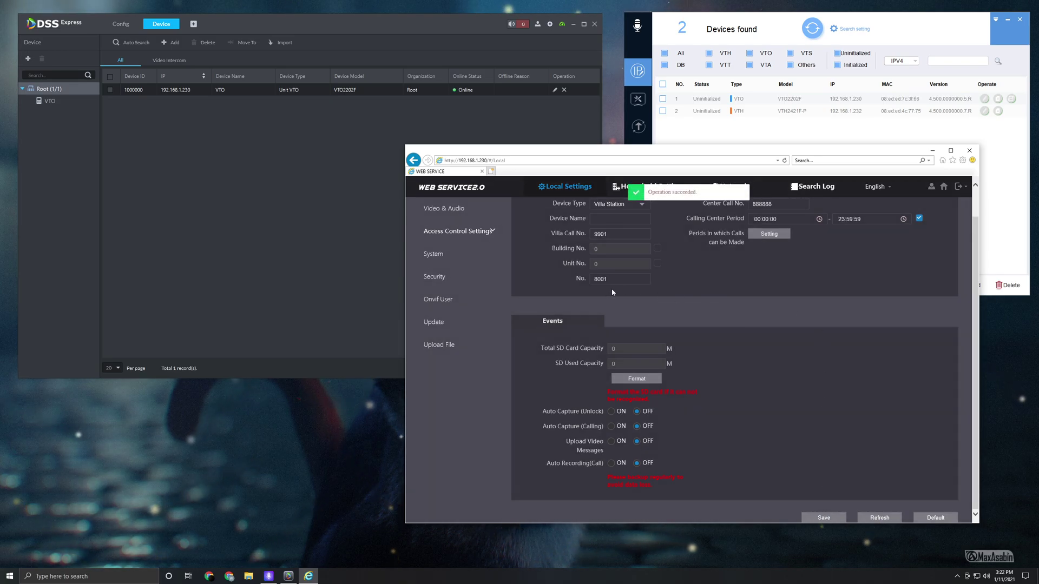
{"action": "left_click", "coordinate": [280, 231]}
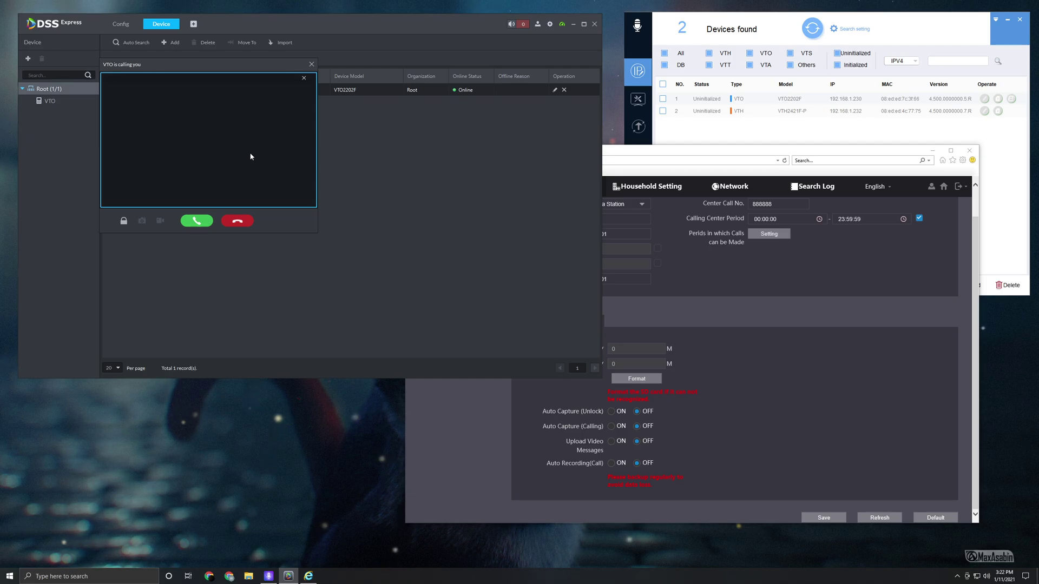
- Hang up the VTO's incoming call, then reposition the door station's web settings window into view
{"action": "left_click", "coordinate": [236, 222]}
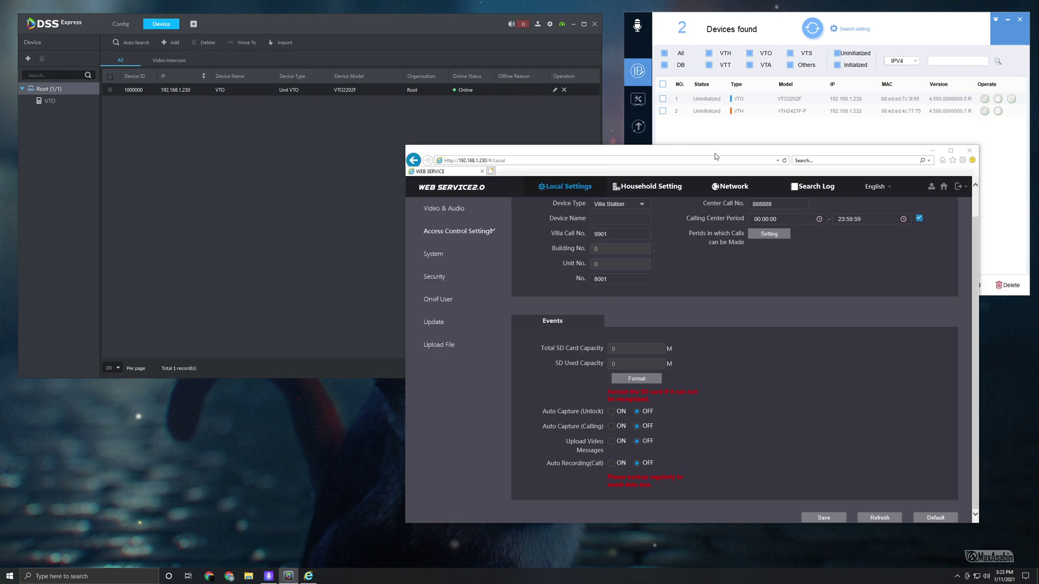
{"action": "left_click_drag", "start_coordinate": [715, 154], "coordinate": [631, 114]}
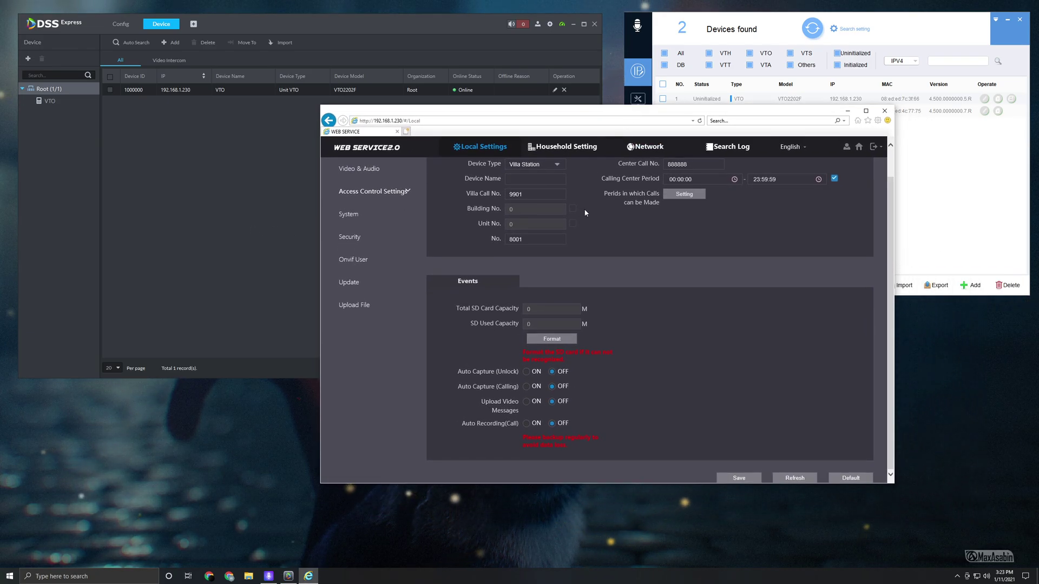